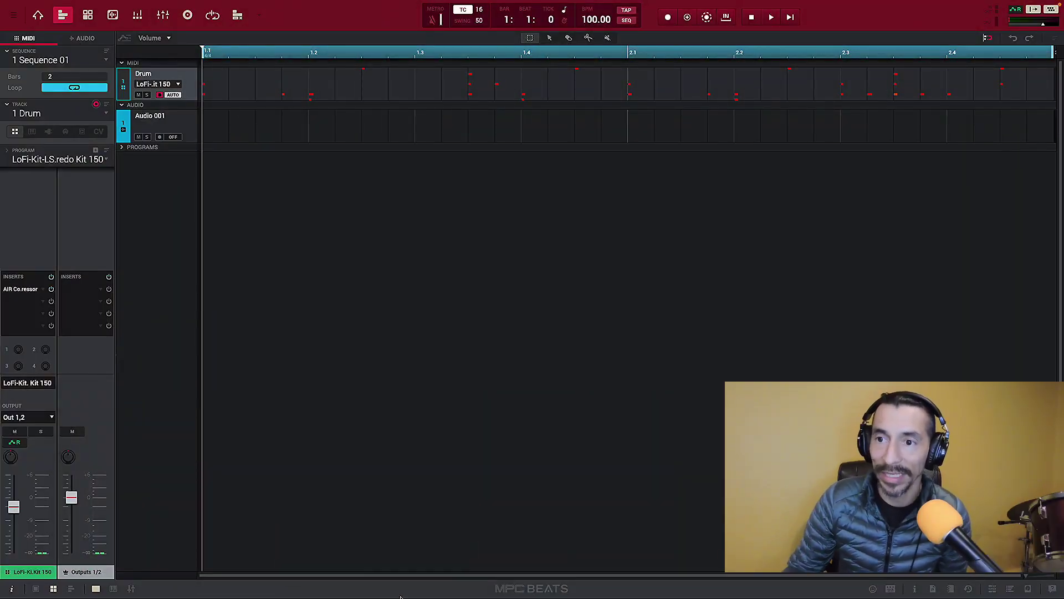
Step: Play back the two-bar drum sequence to hear the existing beat, and stop playback
key(space)
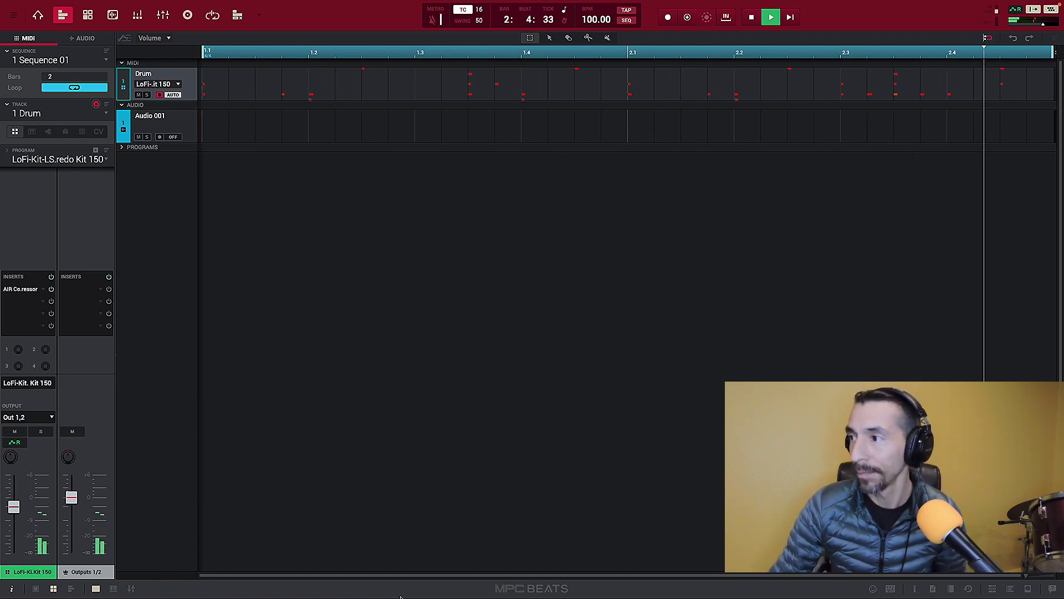
key(space)
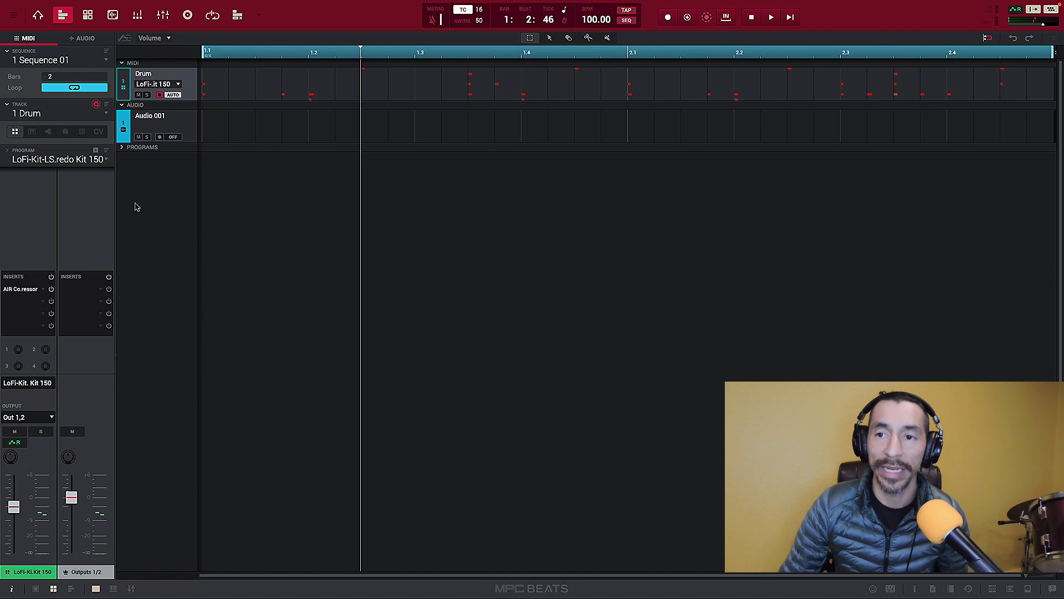
Step: Add a second MIDI track named Bass and set it to use a keygroup program
click(107, 116)
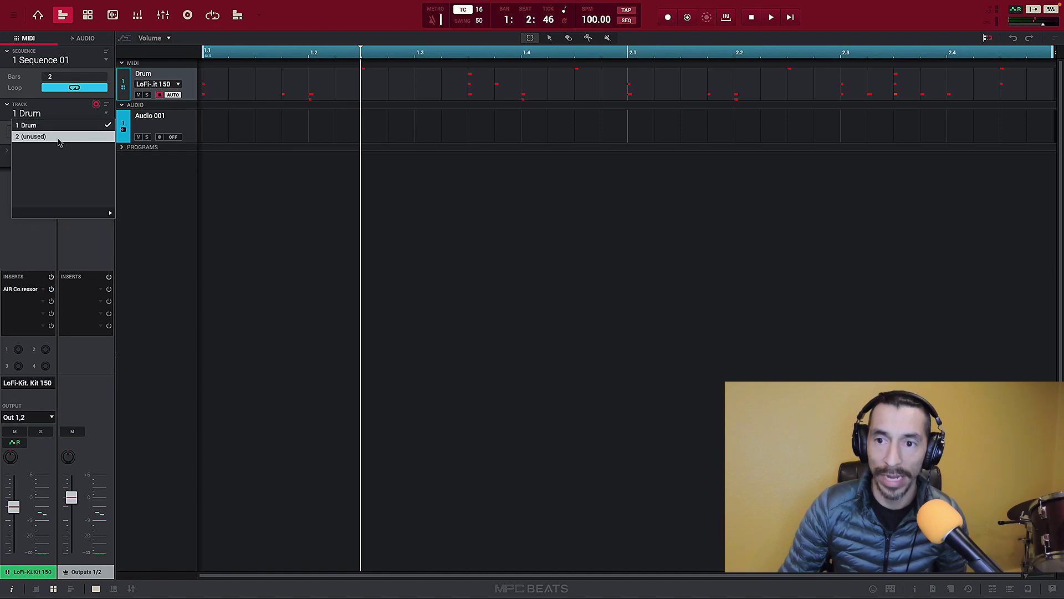
click(33, 136)
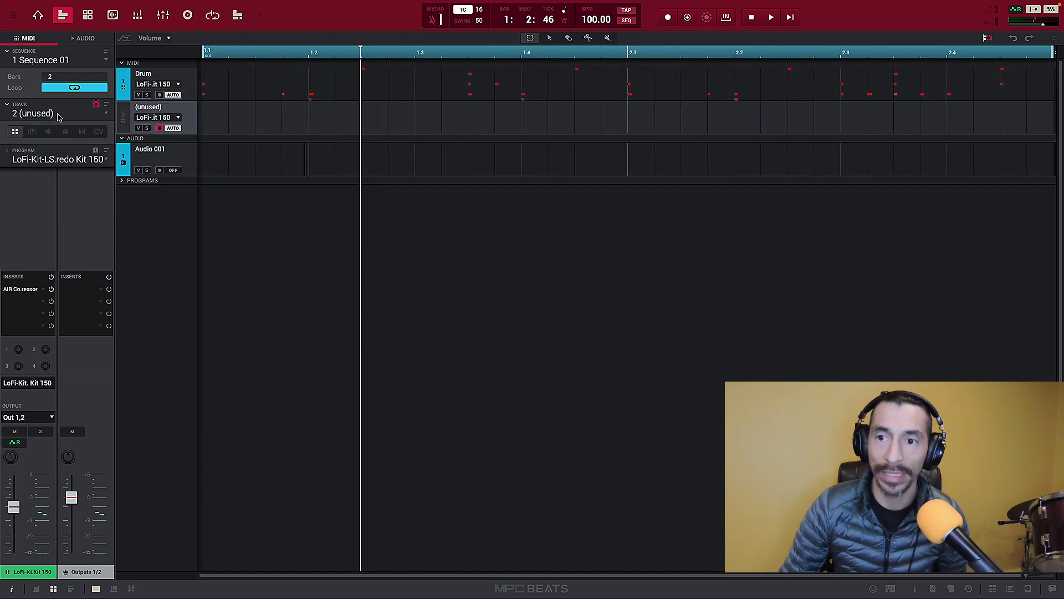
double_click(58, 114)
key(BackSpace)
text(Bass)
key(Return)
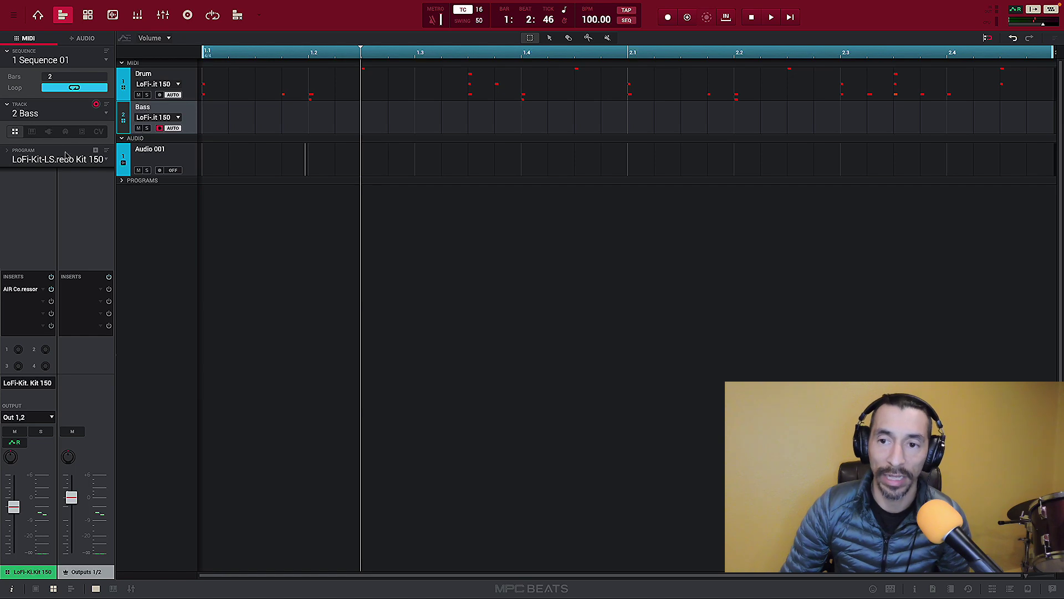
click(32, 132)
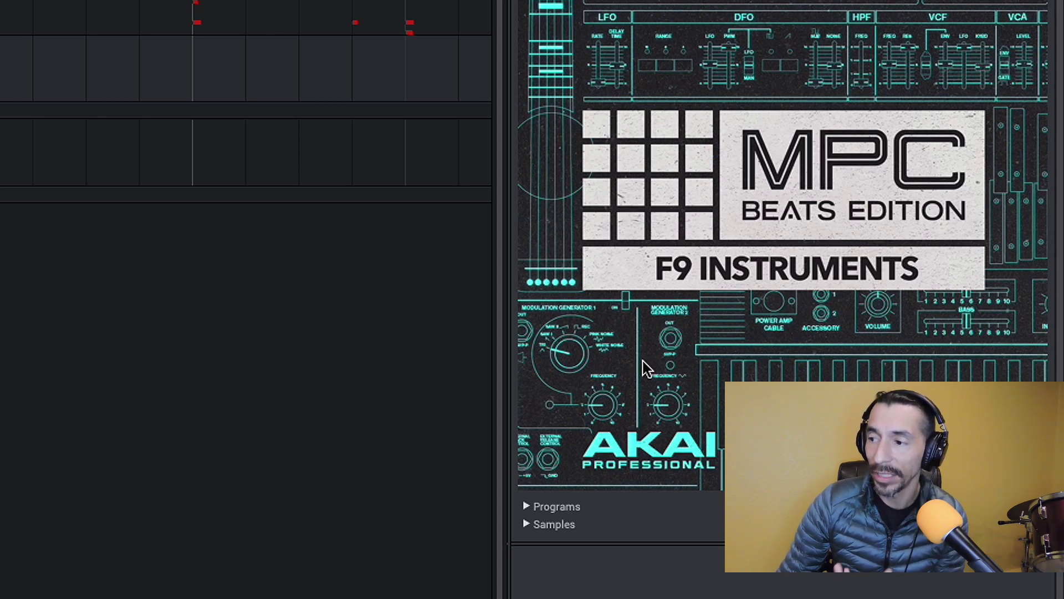
Step: Load F9 Spike Bass from the F9 Instruments bass programs and assign it to the Bass track
click(527, 507)
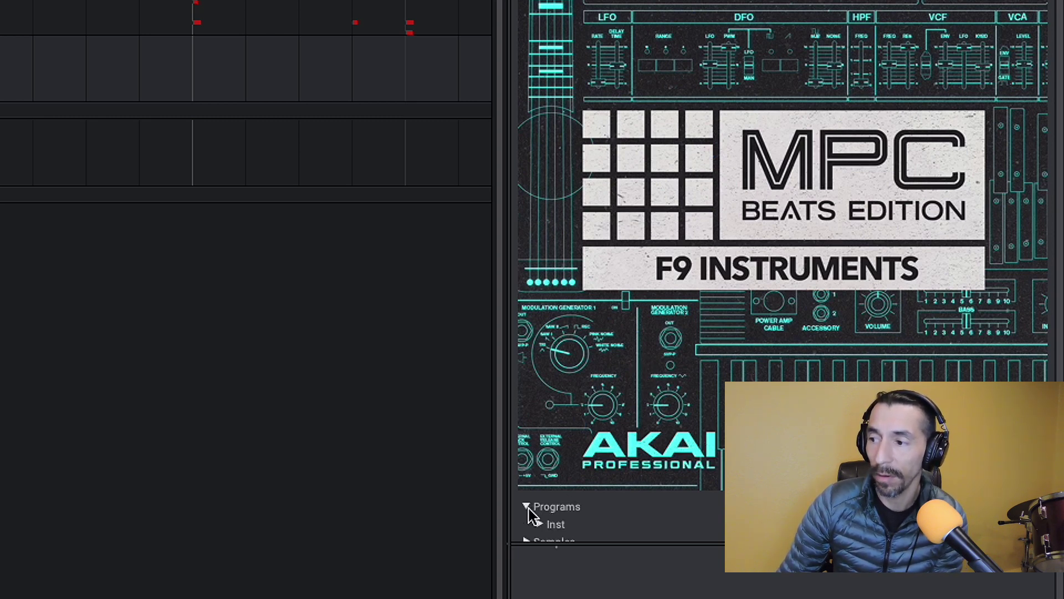
scroll(670, 360, down, 1)
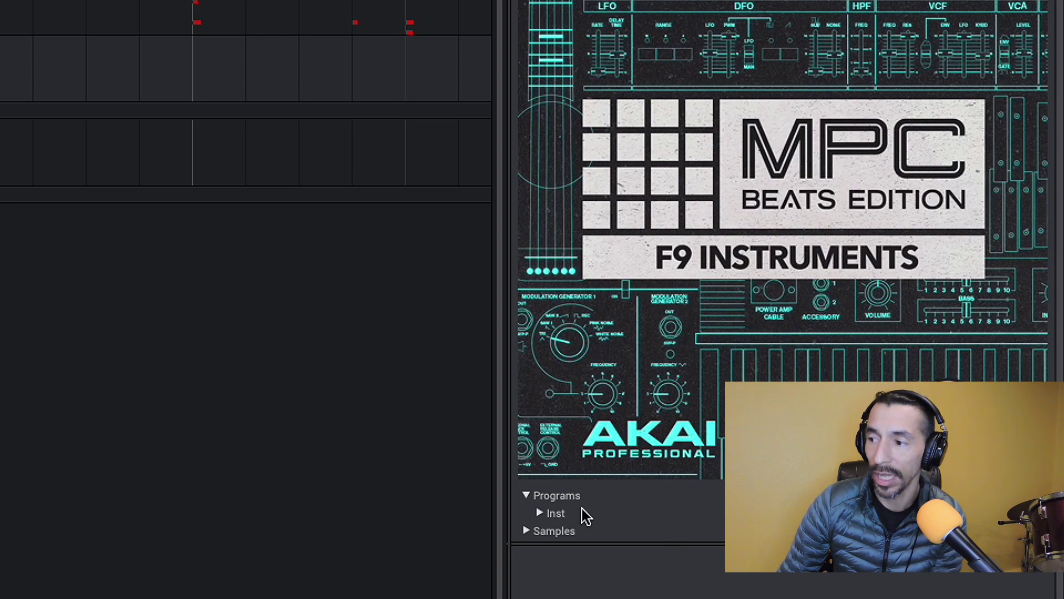
click(541, 512)
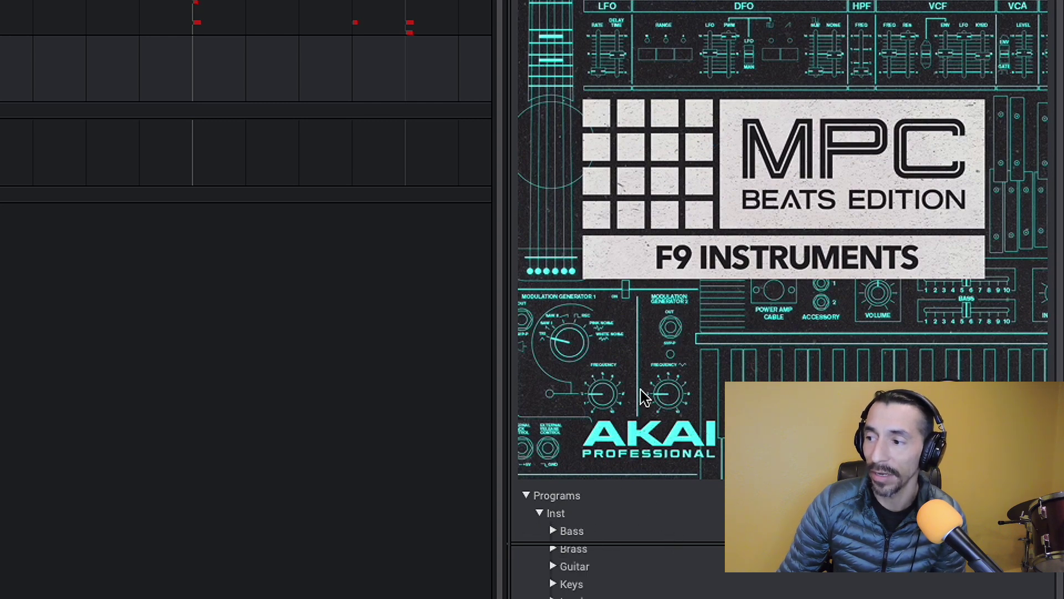
scroll(642, 389, down, 2)
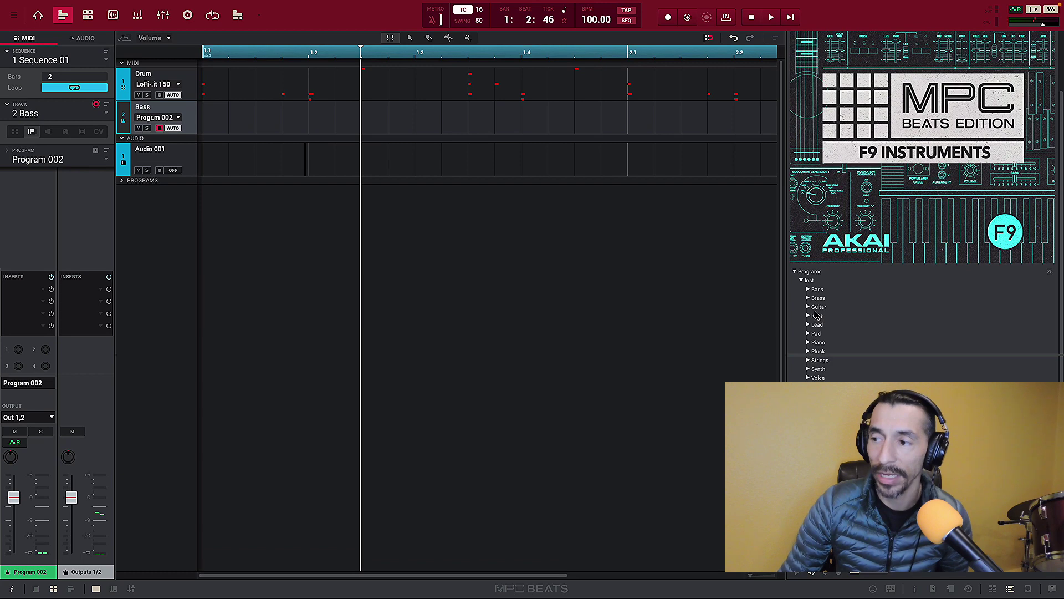
click(807, 290)
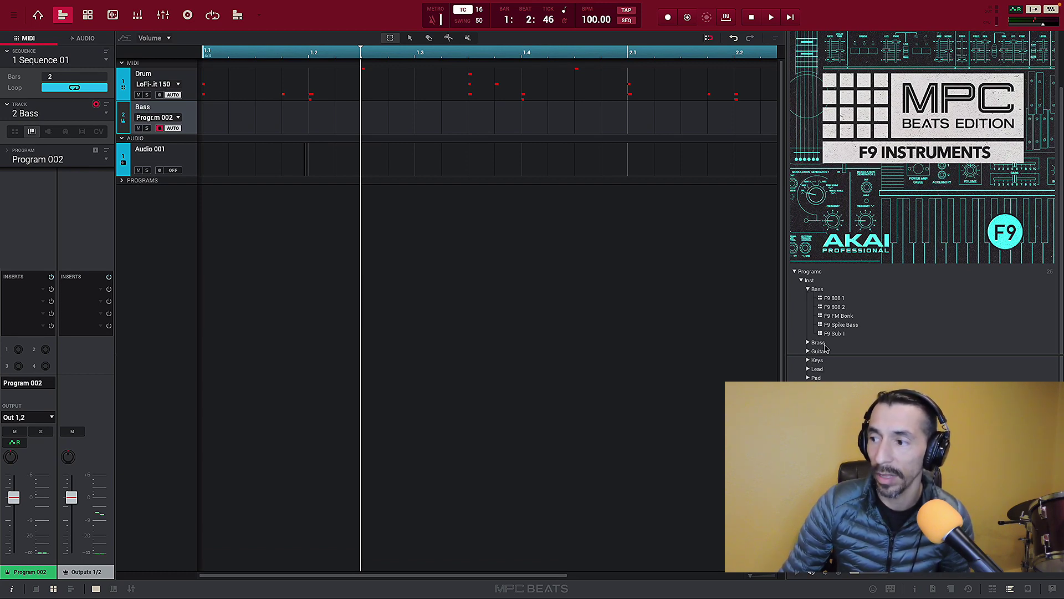
click(827, 325)
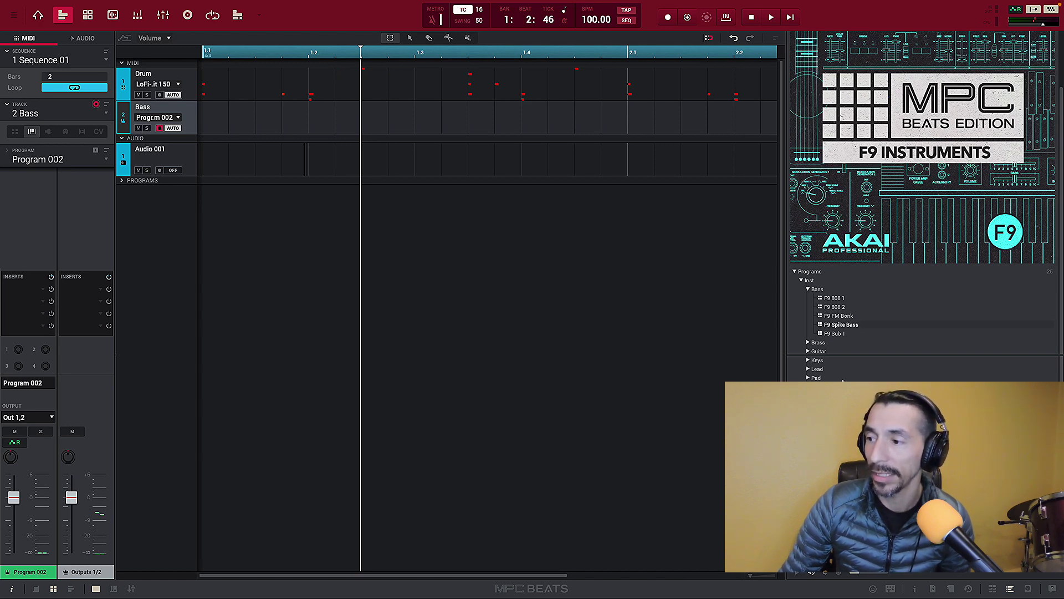
double_click(847, 327)
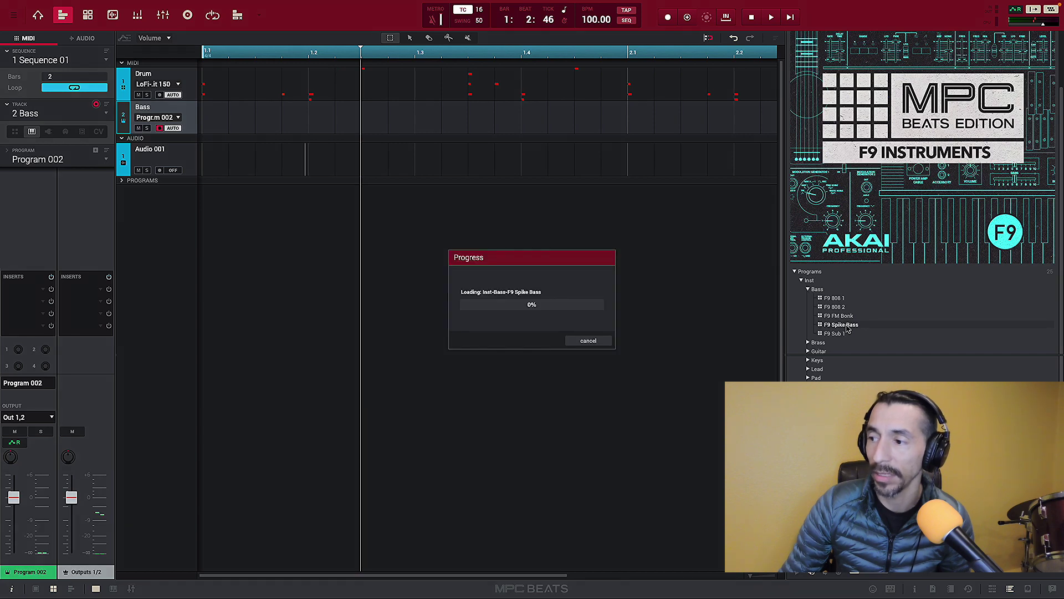
click(106, 161)
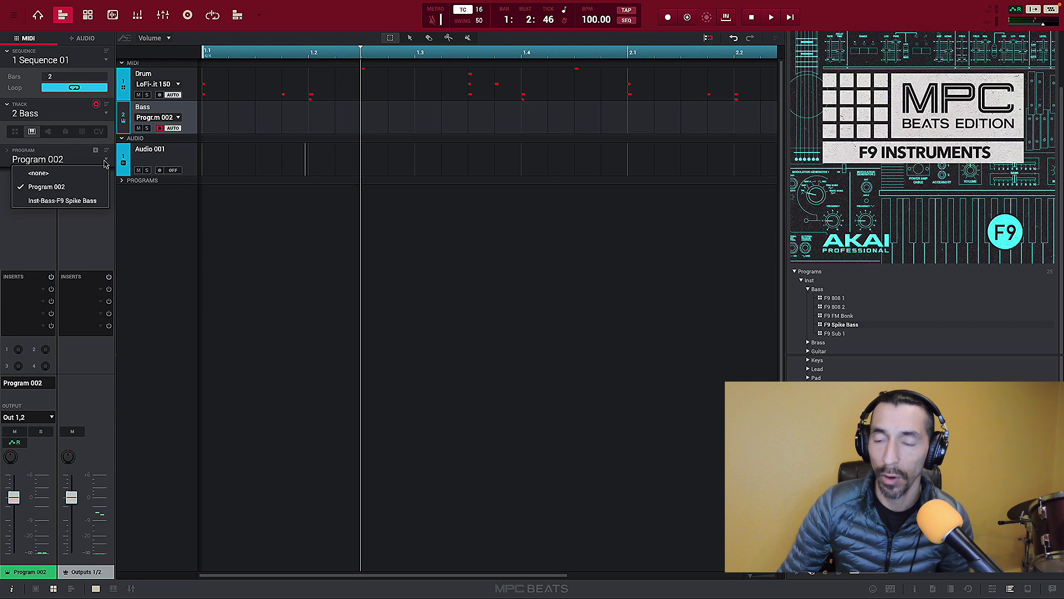
click(90, 201)
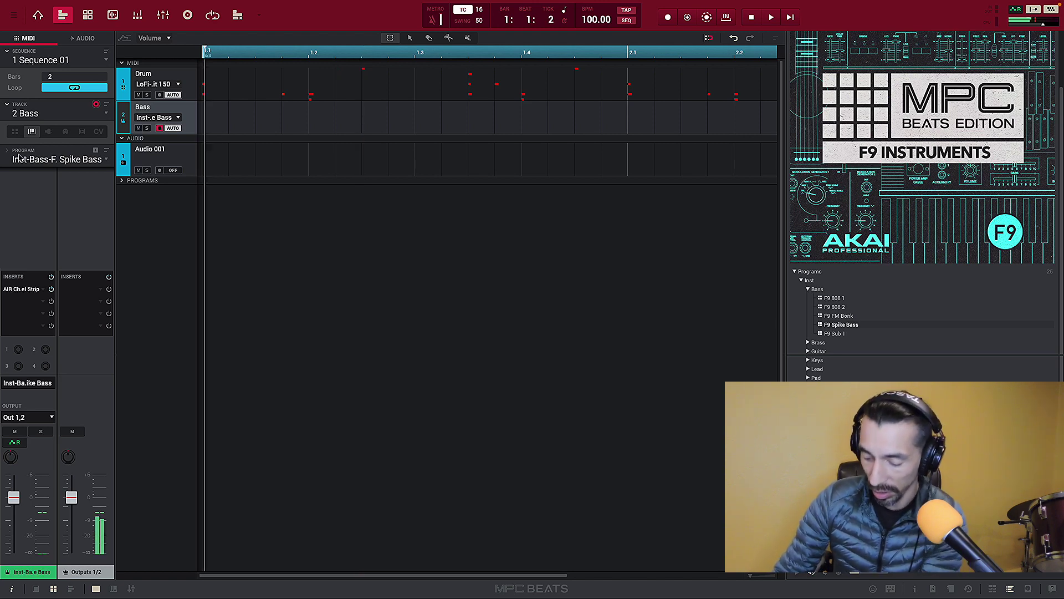
Step: Overdub a bass line onto the Bass track while the drum loop plays, and stop
key(space)
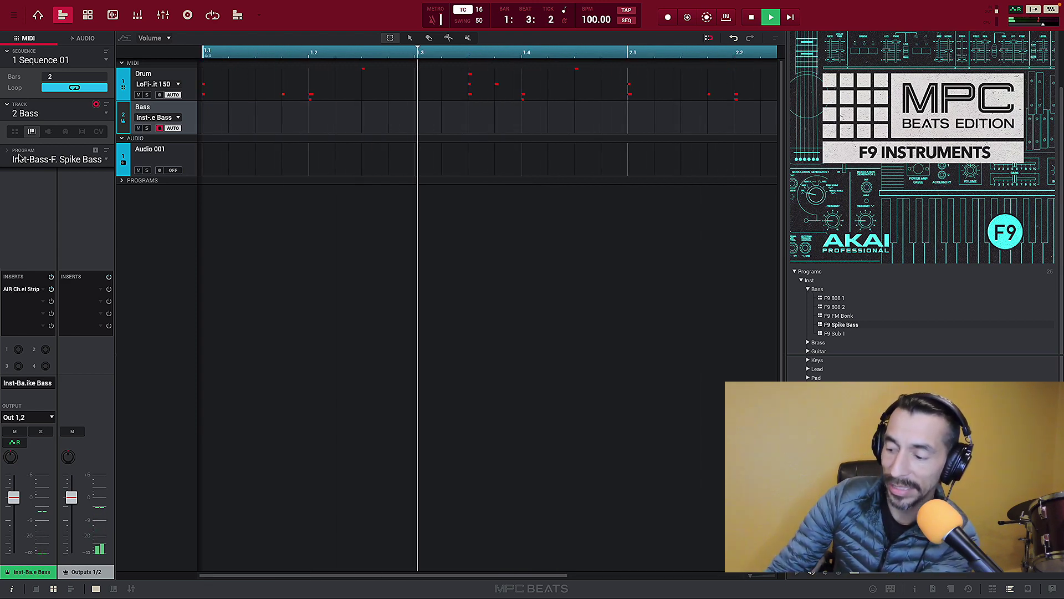
key(o)
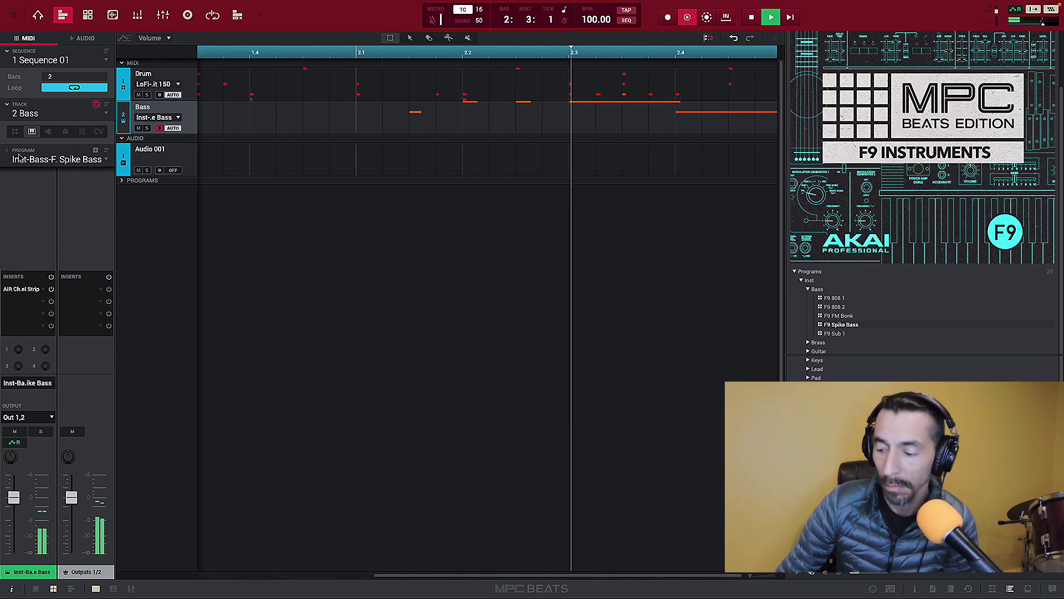
key(space)
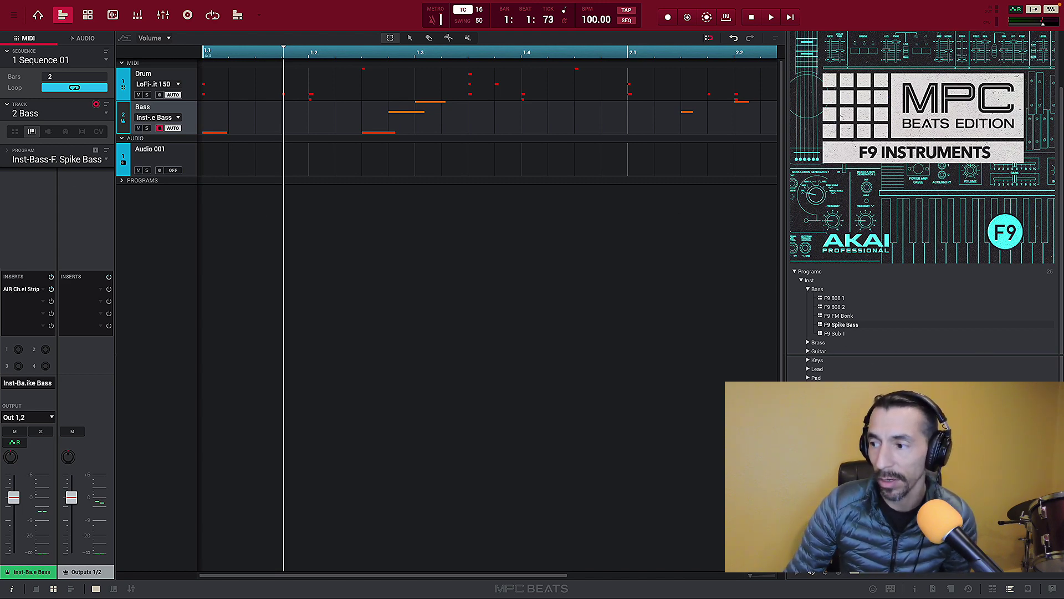
Step: Load the Inst-Strings-F9 Hybrid Str and Inst-Piano-F9 Club Piano X programs into the project and check the program list
double_click(841, 325)
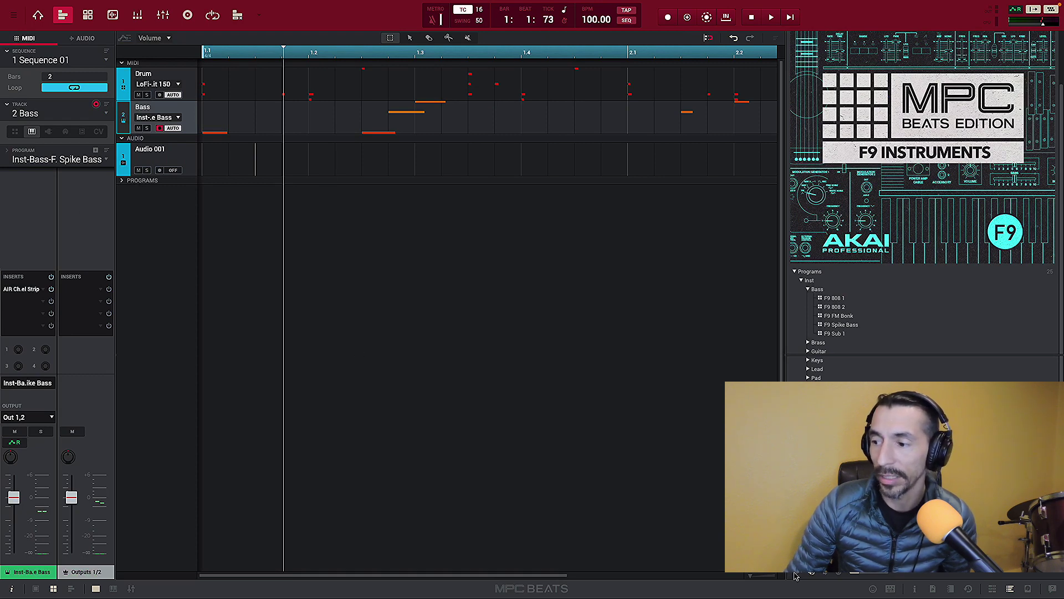
click(105, 161)
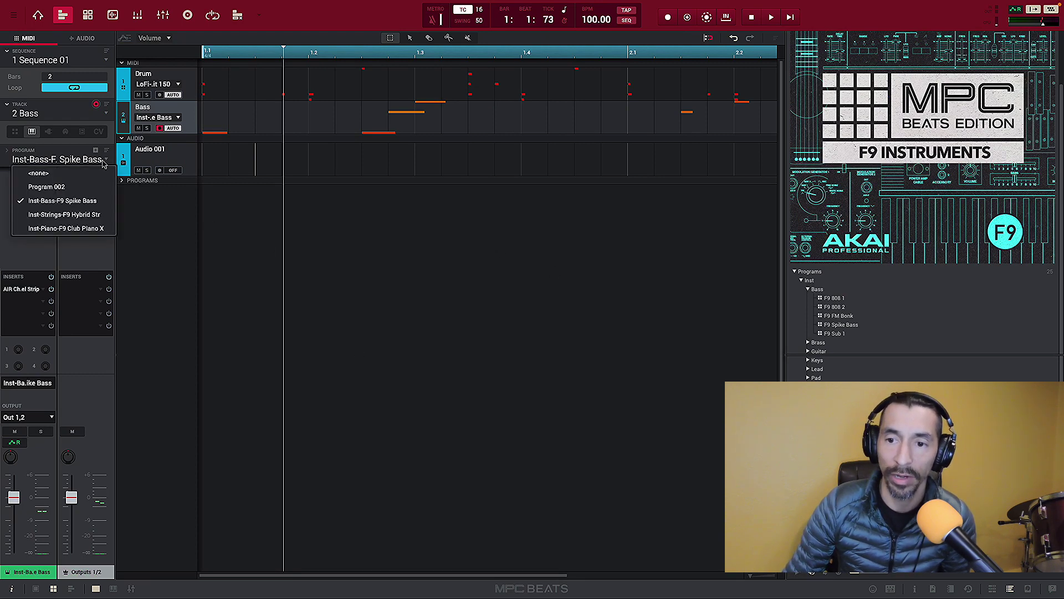
click(80, 262)
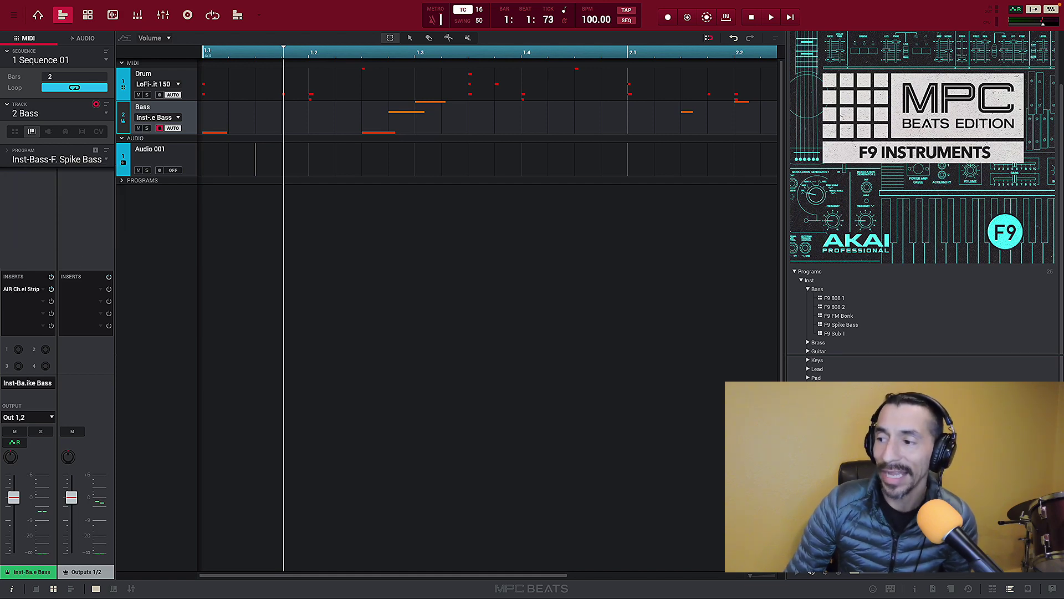
Step: Collapse the F9 Instruments program folders and hide the browser
click(807, 290)
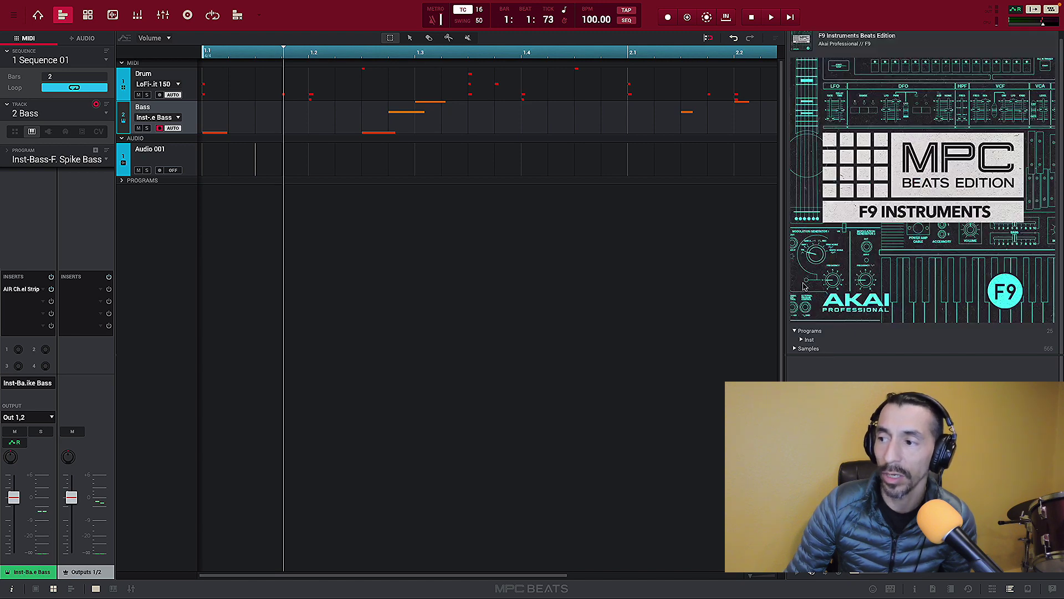
click(796, 331)
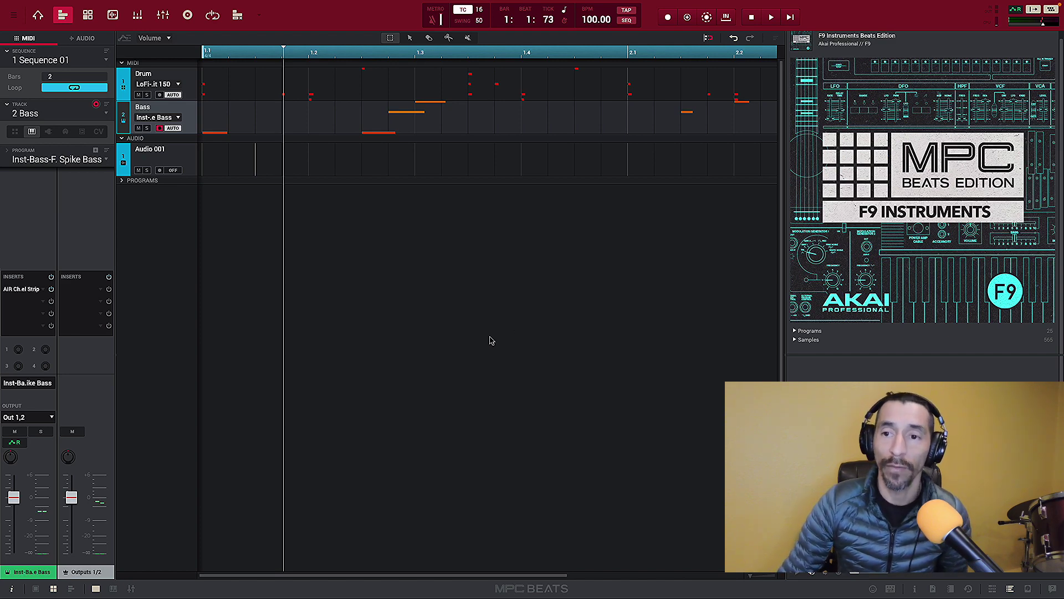
click(1009, 589)
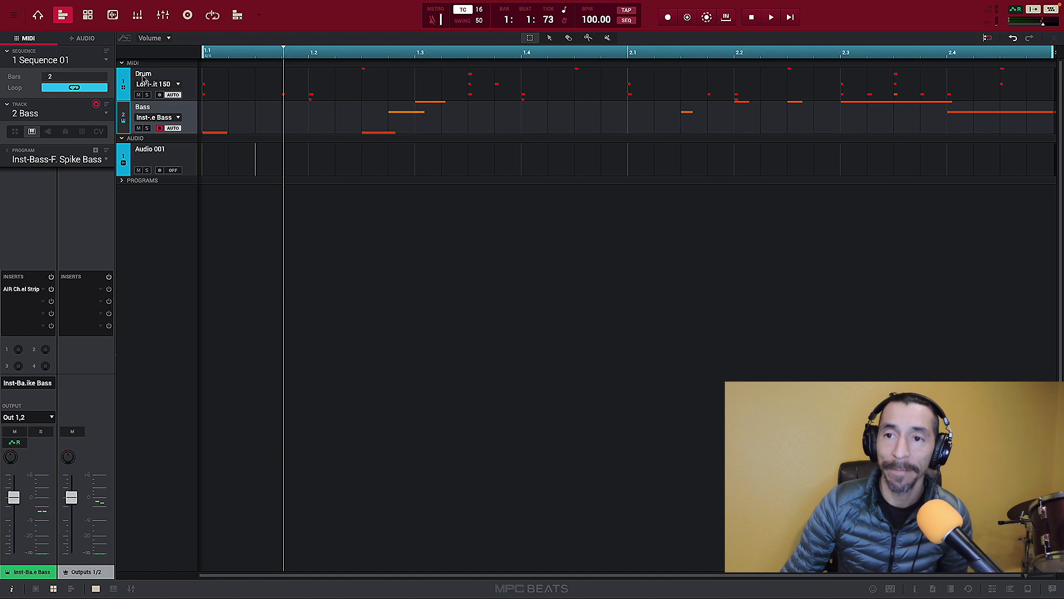
Step: Switch to Program Edit mode for the Bass track, with the Program Editor shown below the note grid and the pads hidden
click(39, 15)
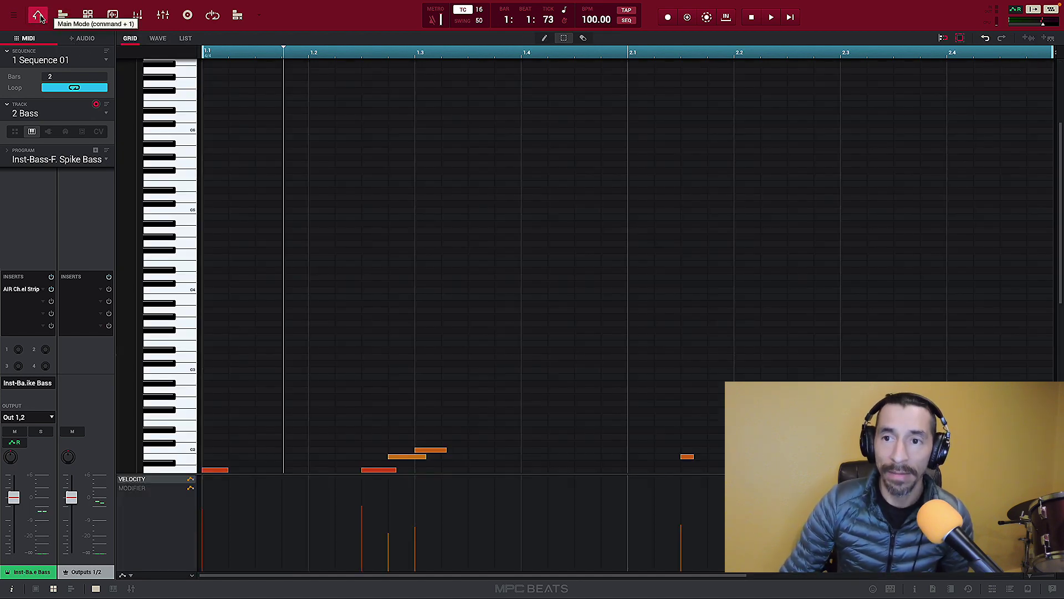
click(61, 16)
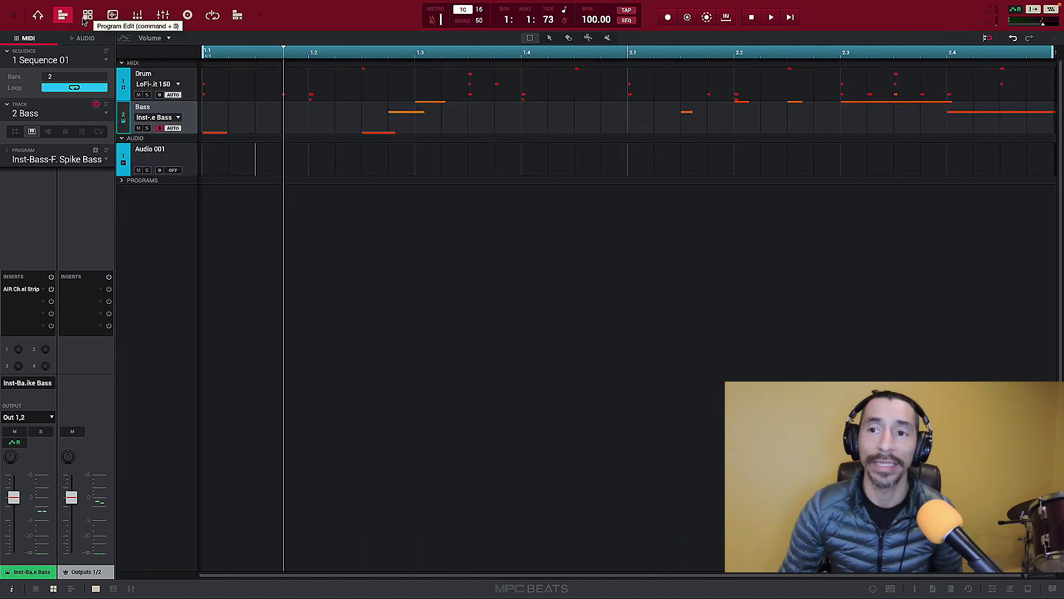
click(84, 19)
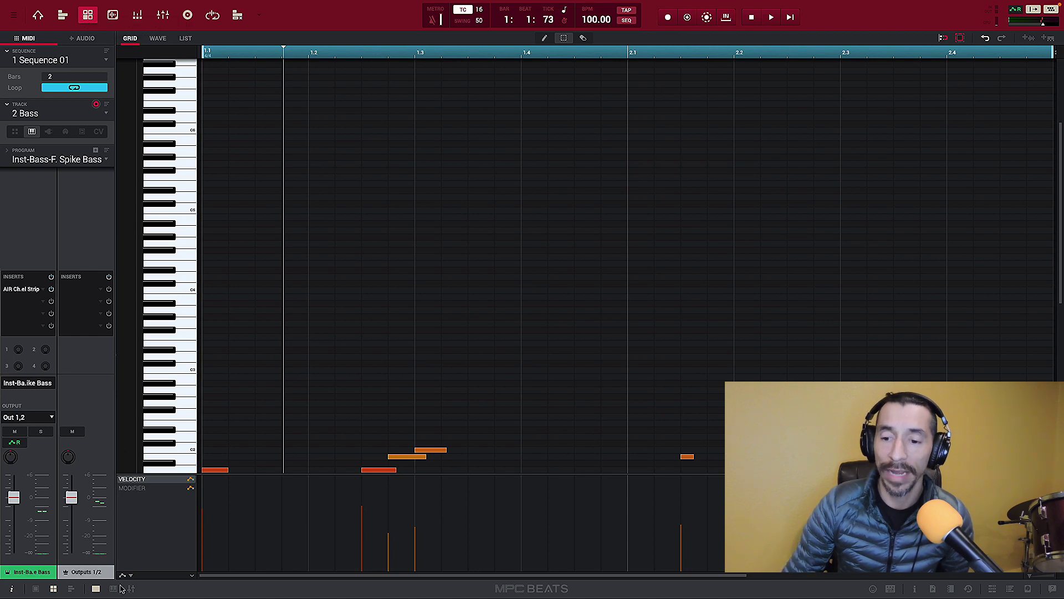
click(96, 588)
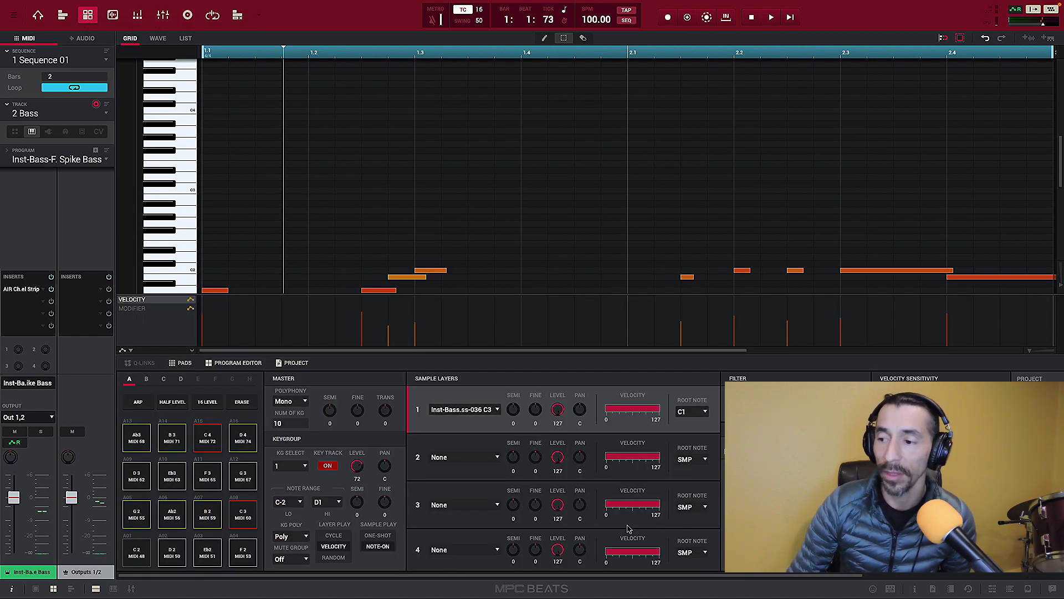
click(176, 365)
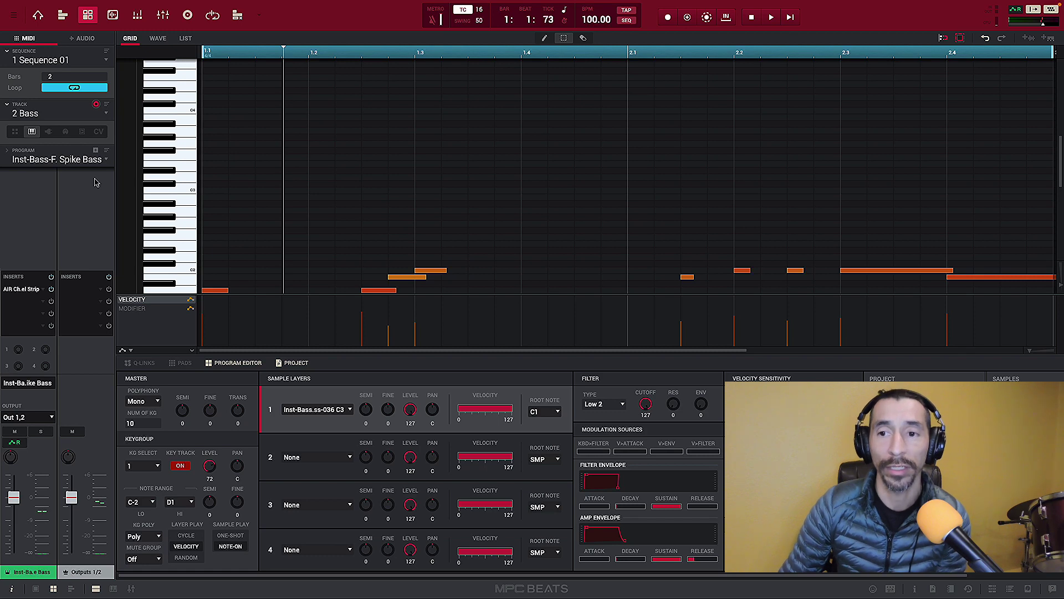
Step: Add a third MIDI track and name it Strings
click(107, 114)
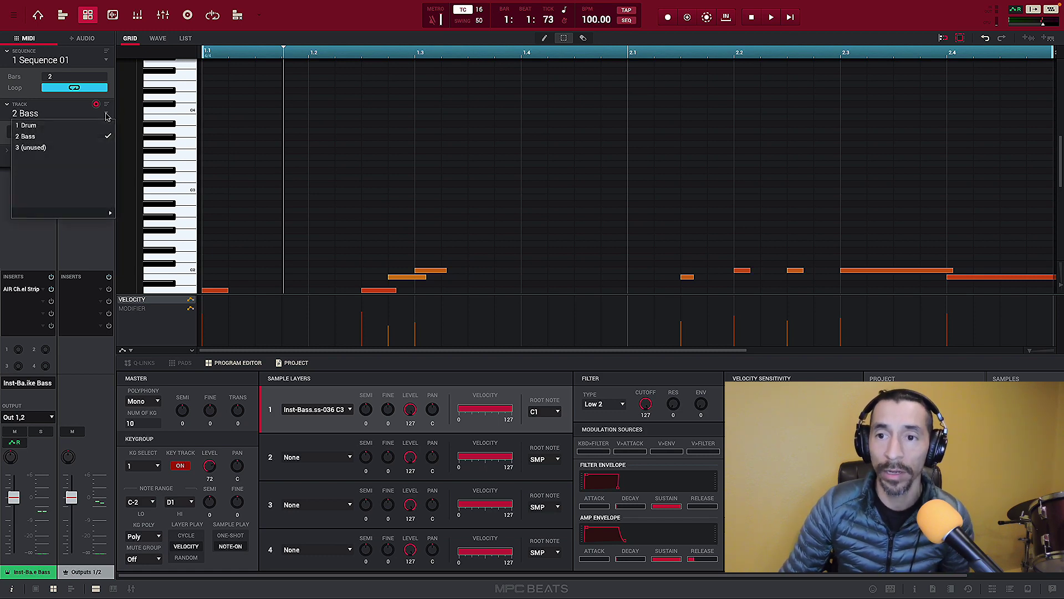
click(92, 147)
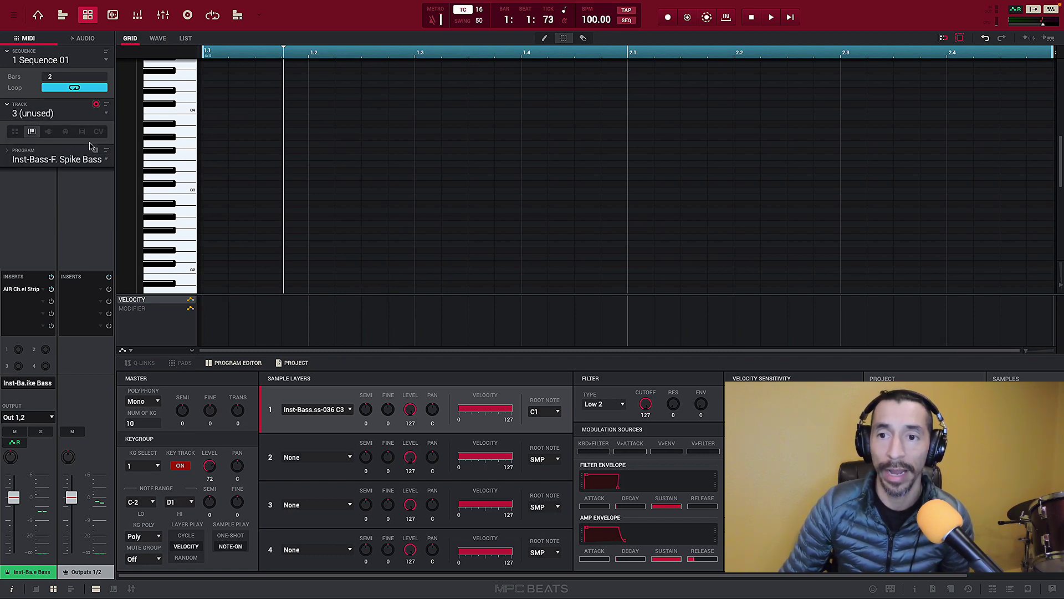
double_click(54, 116)
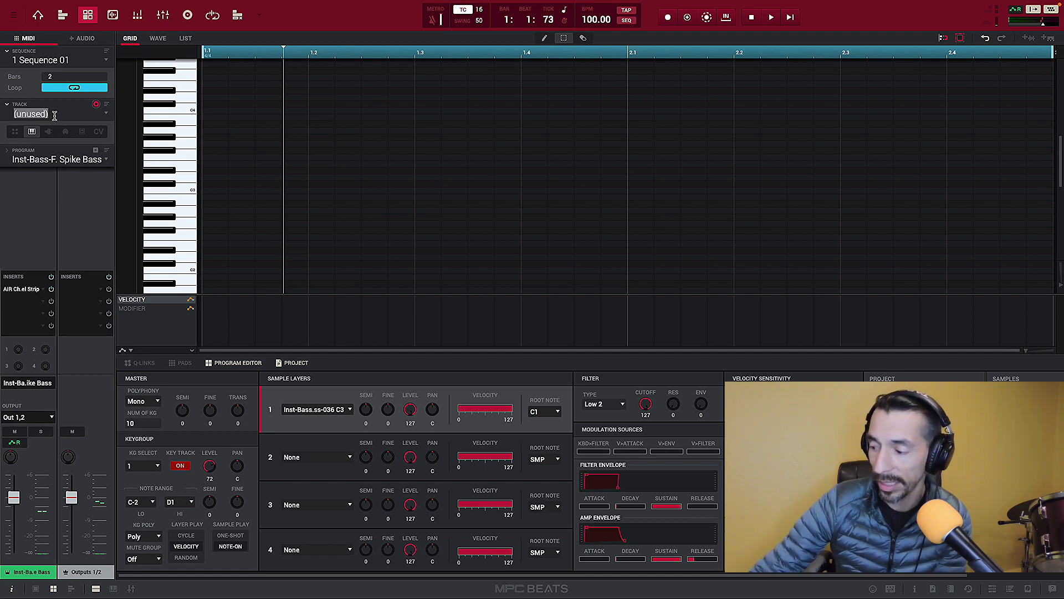
key(BackSpace)
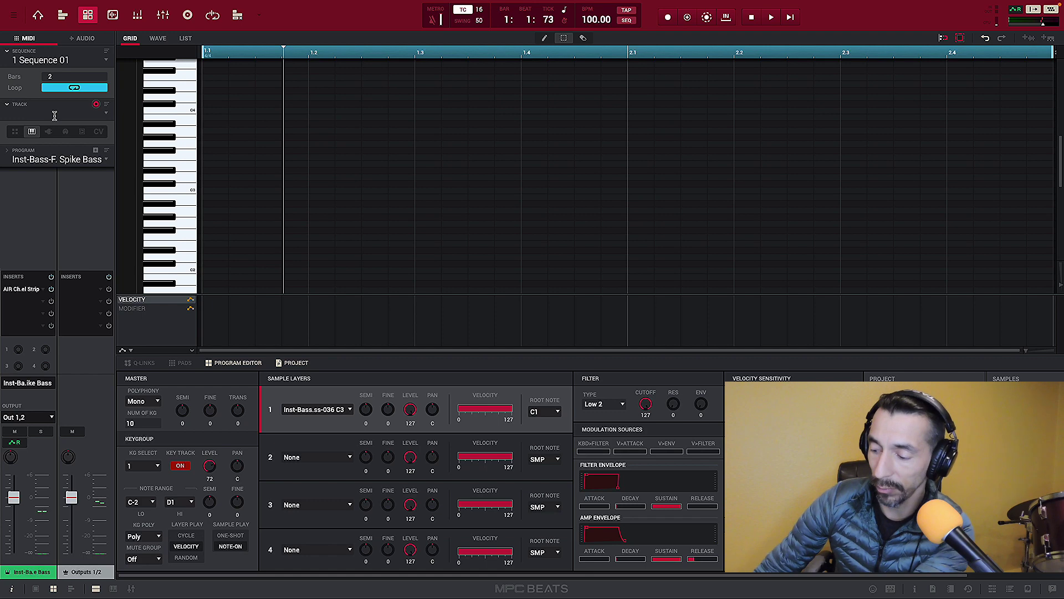
text(Strings)
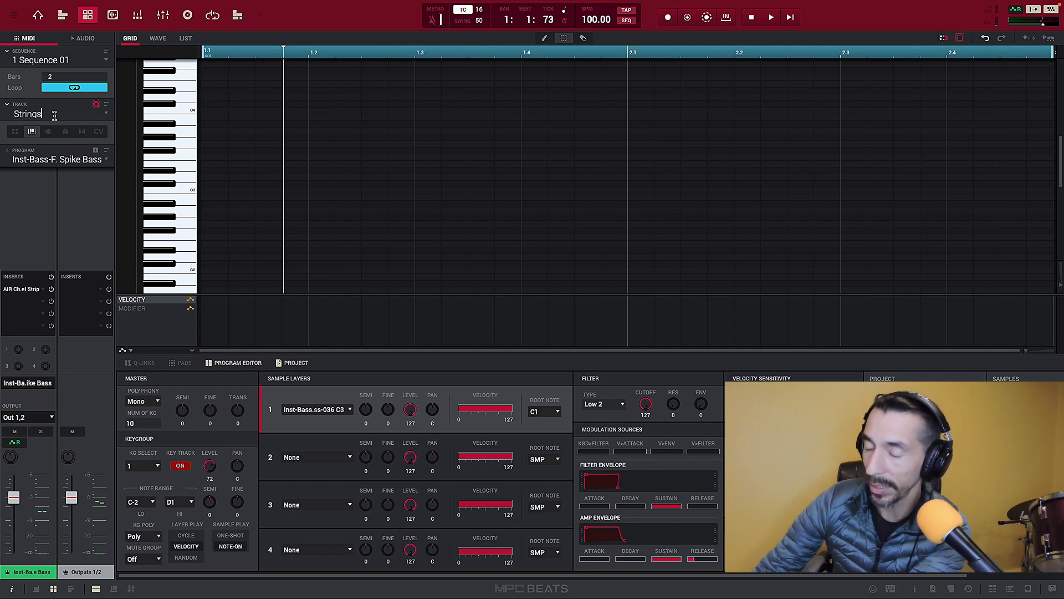
key(Return)
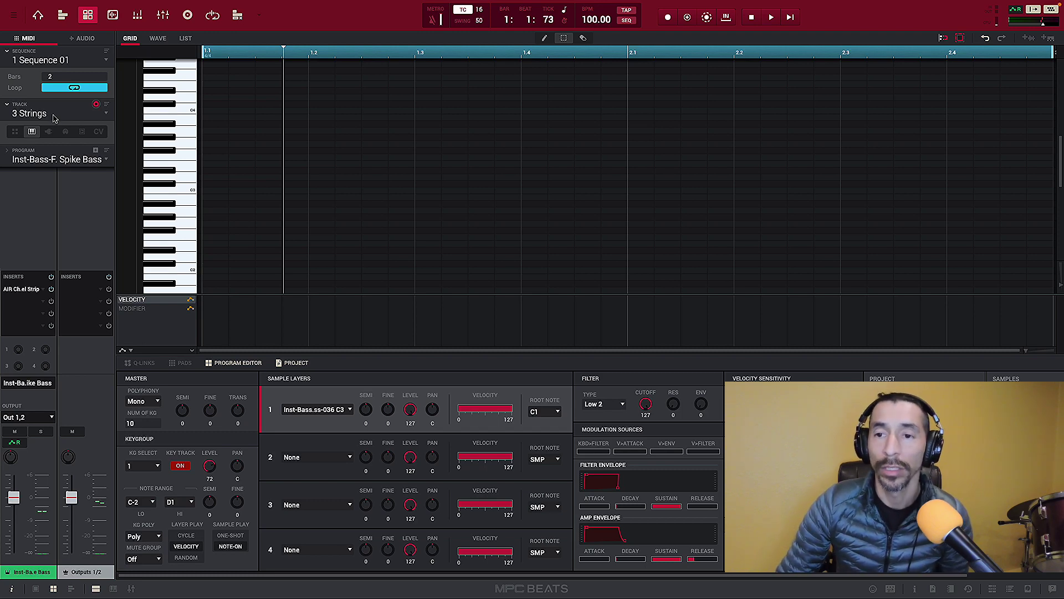
Step: Assign Program 002 to the Strings track and review the project's sample list in the Program Editor
click(107, 160)
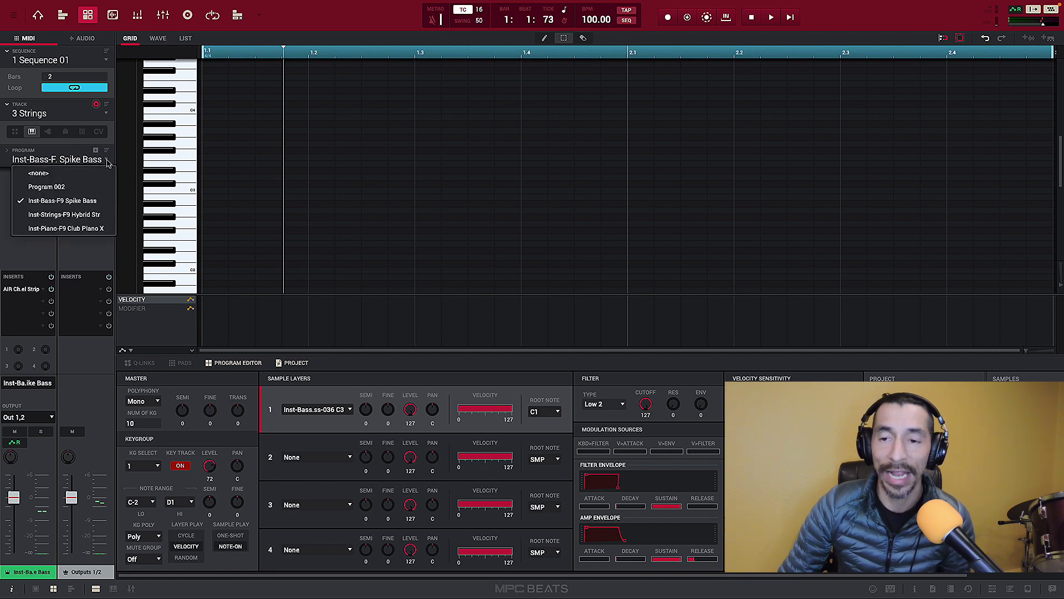
click(95, 188)
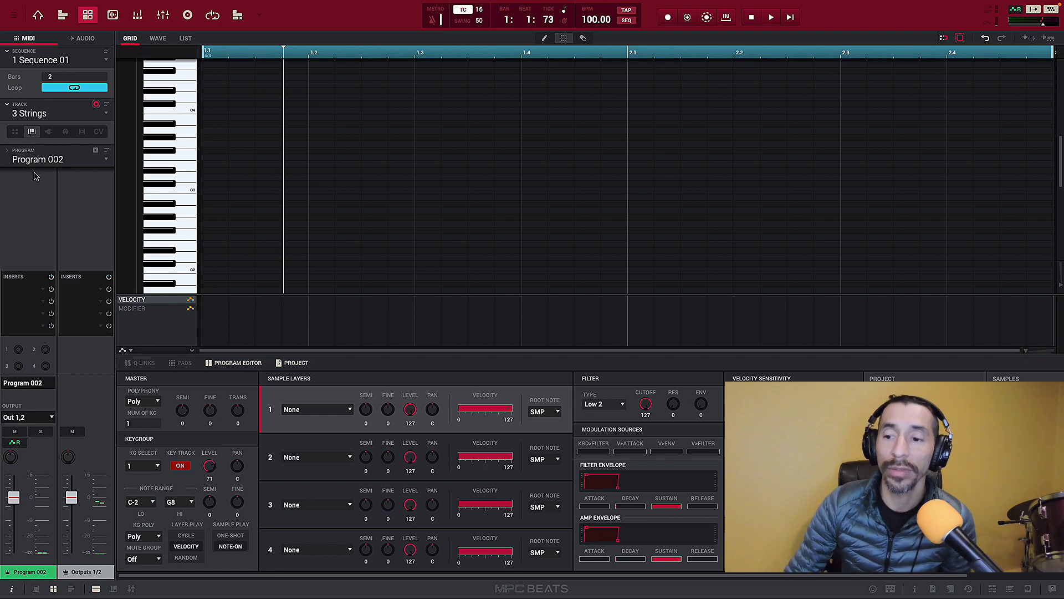
drag(304, 577, 507, 589)
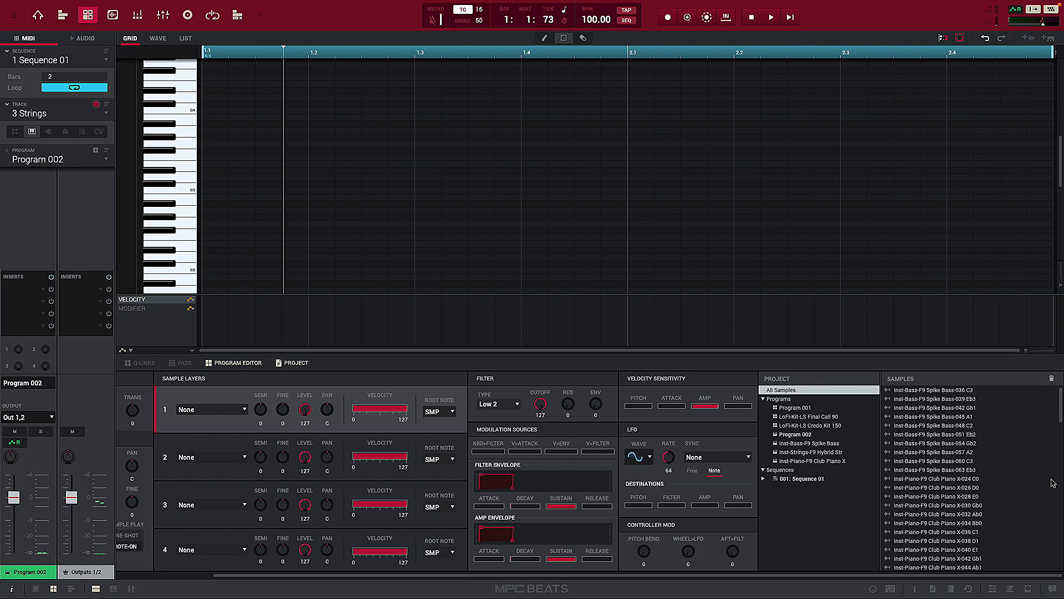
scroll(938, 483, down, 1)
scroll(937, 483, down, 6)
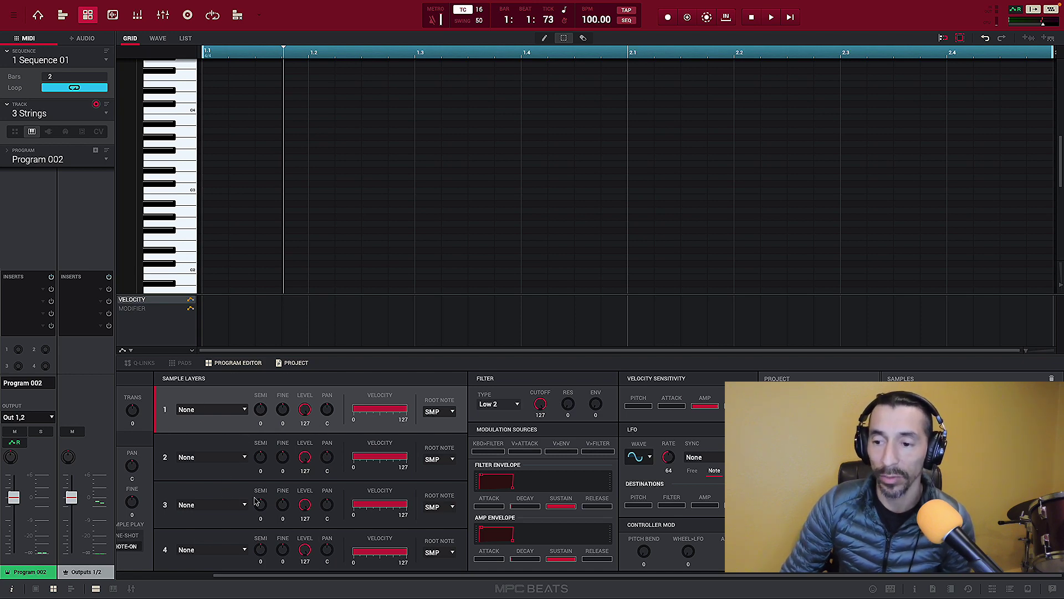
Step: Assign Inst-Strings-F9 Hybrid Str-060 C3 to sample layer 1 and Inst-Piano-F9 Club Piano X-048 C2 to layer 2
click(245, 411)
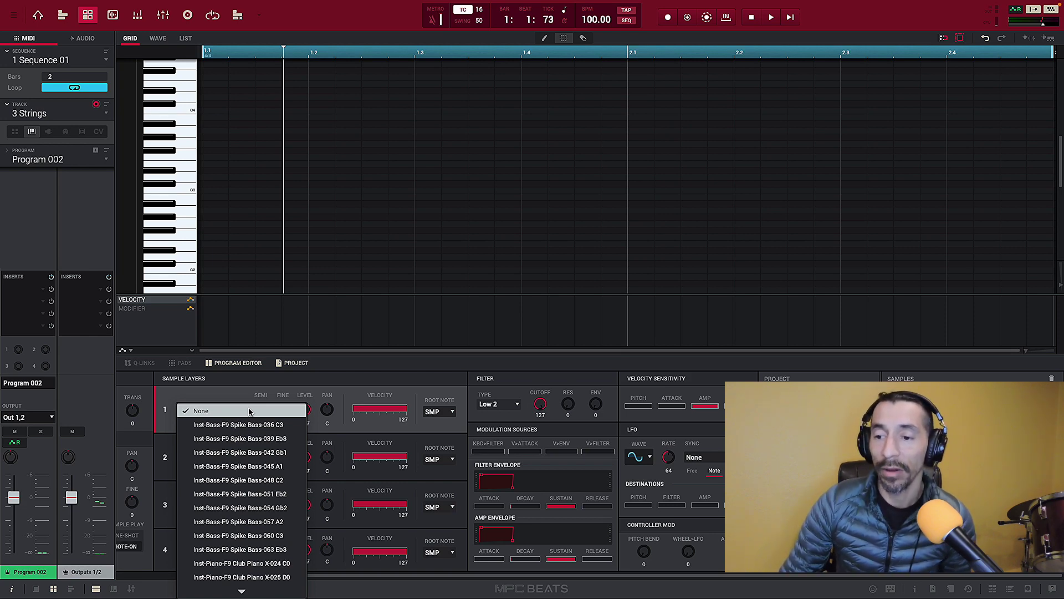
scroll(249, 411, down, 5)
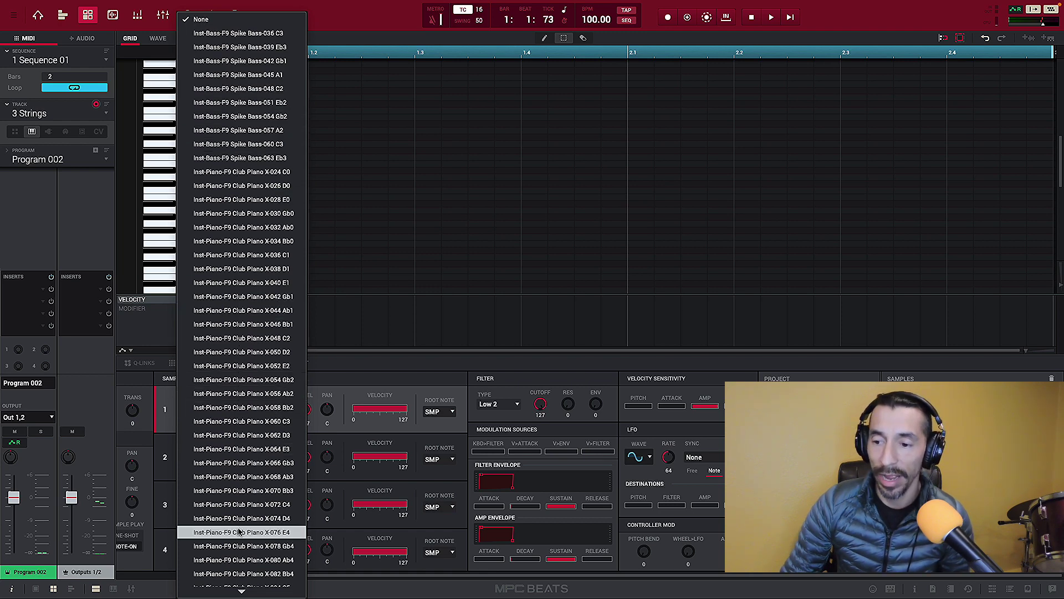
scroll(252, 403, down, 15)
scroll(252, 403, up, 1)
scroll(252, 403, up, 1)
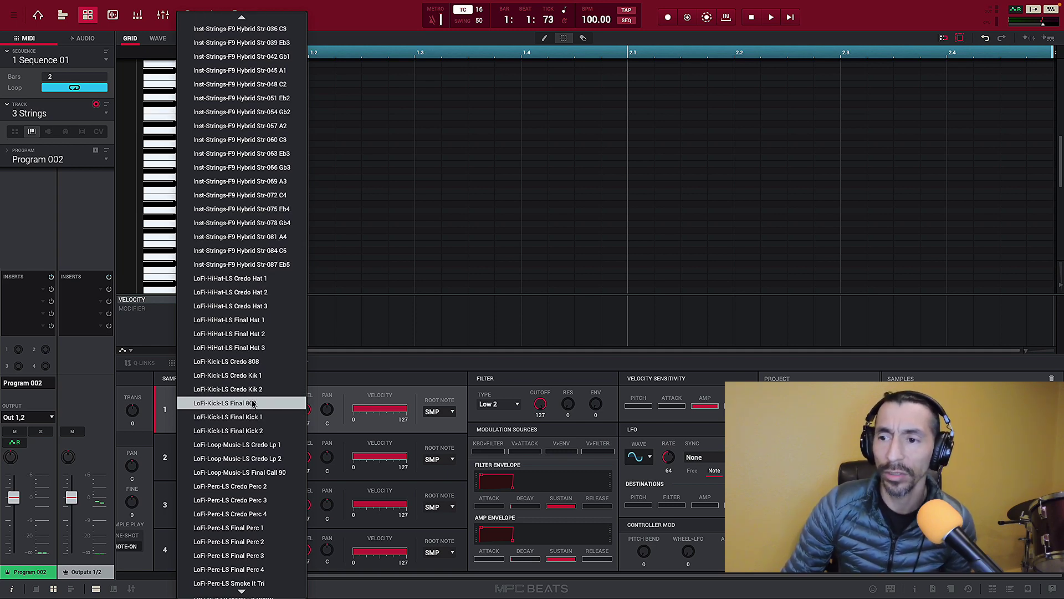
click(270, 143)
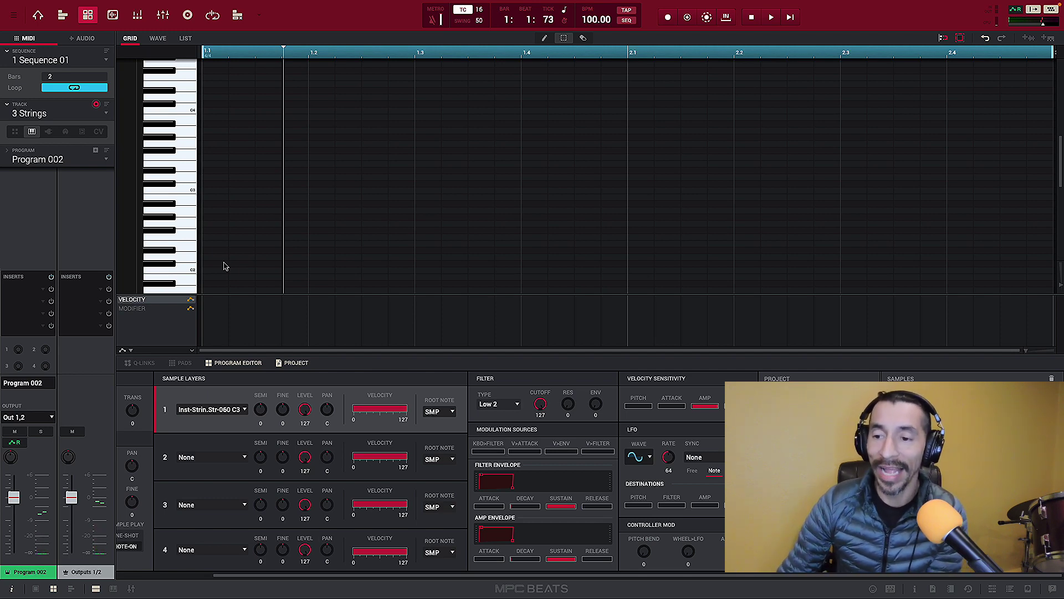
click(247, 458)
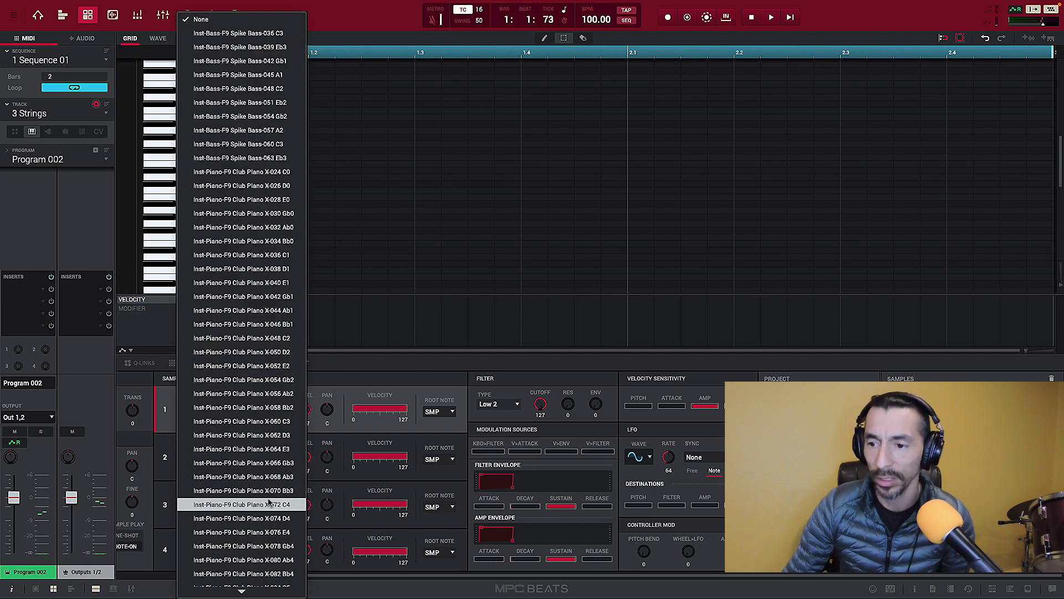
click(270, 342)
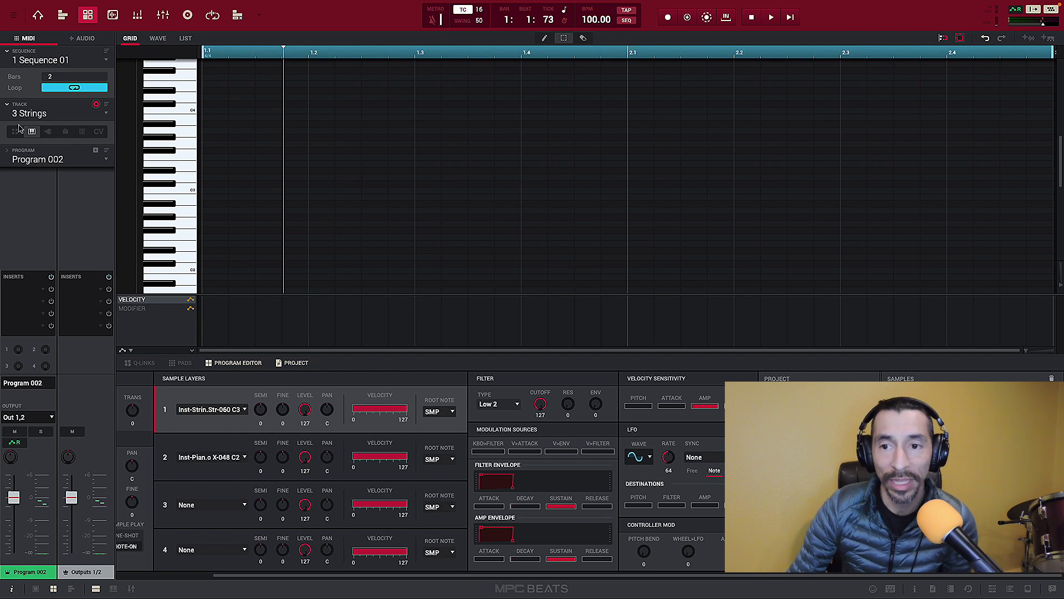
Step: Rename Program 002 as Strings and check the new name in the program list
double_click(64, 160)
key(BackSpace)
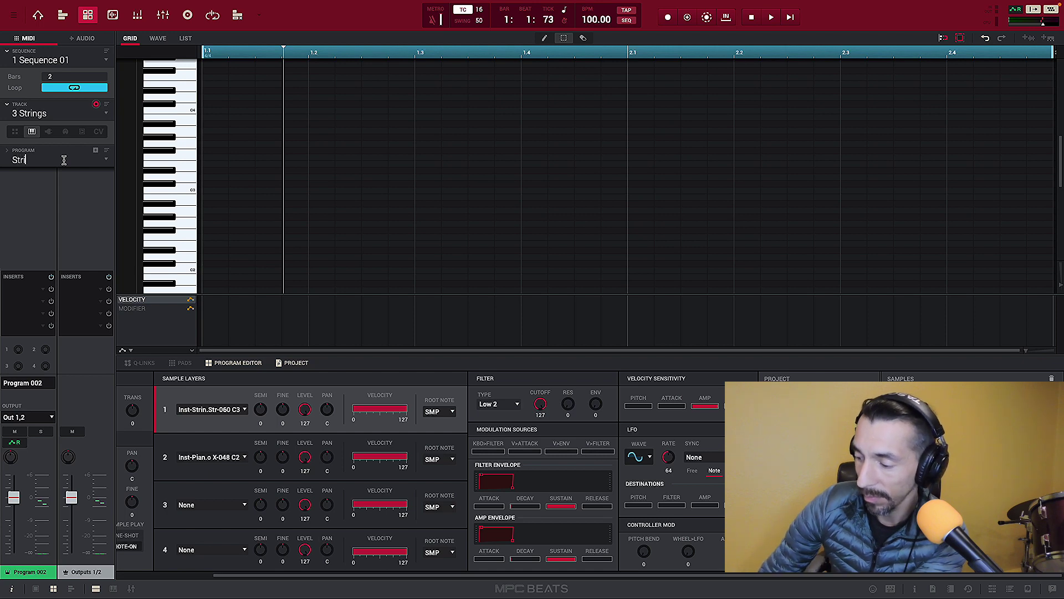
text(Strings)
key(Return)
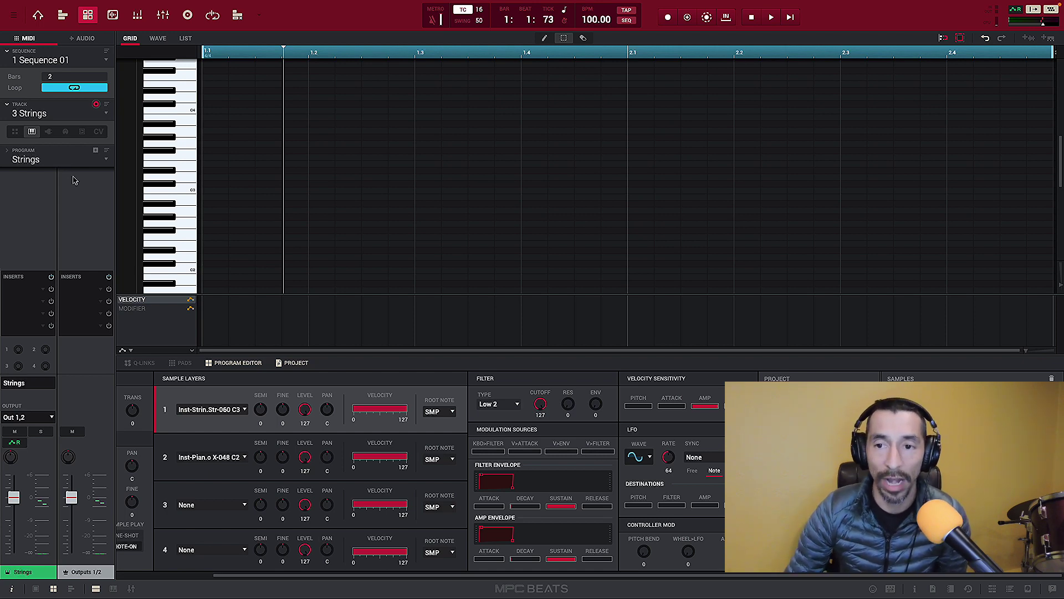
click(105, 161)
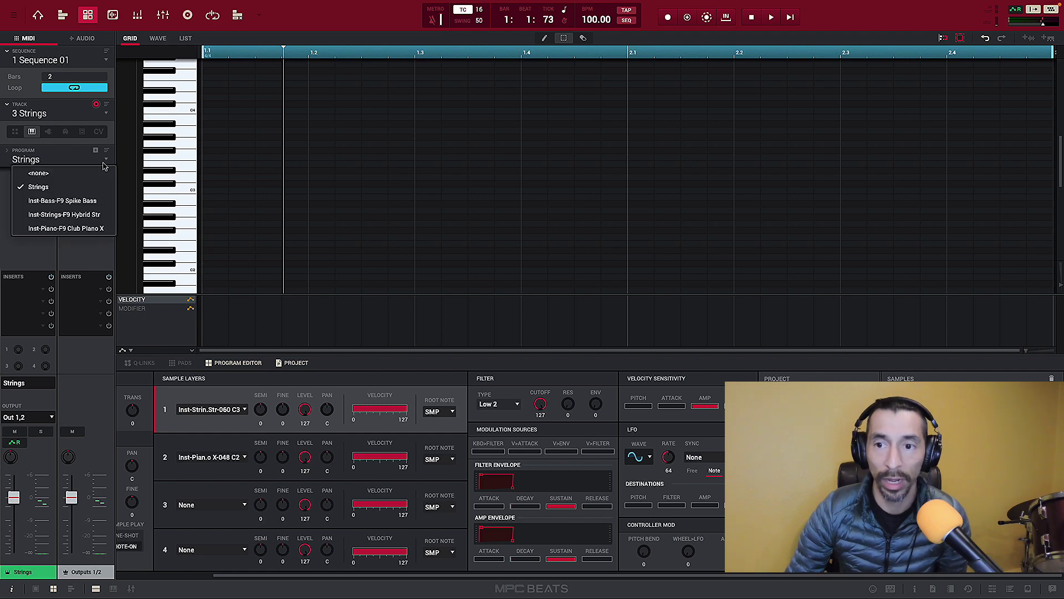
click(46, 256)
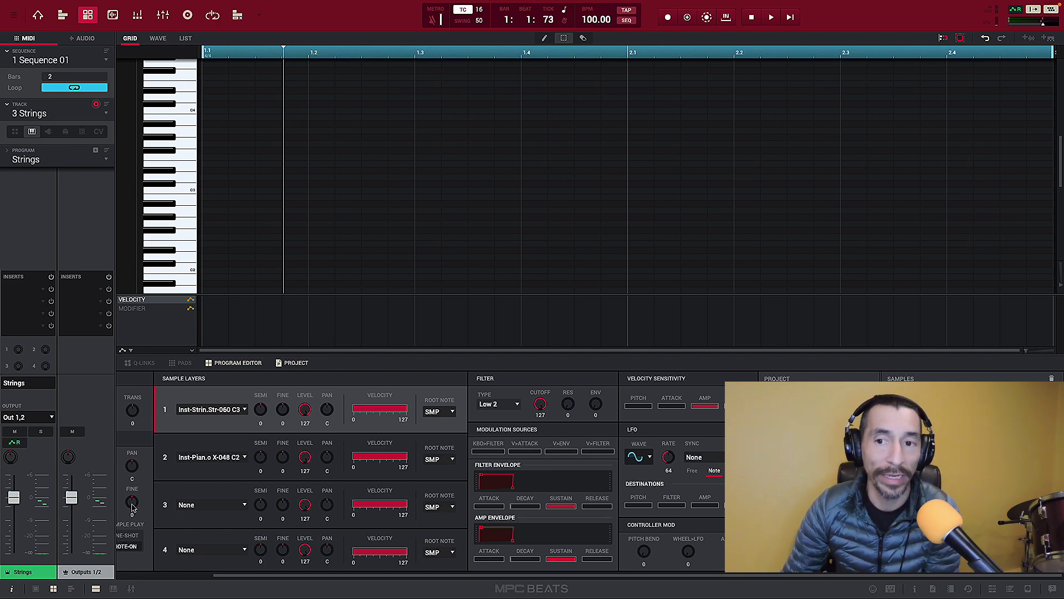
click(103, 161)
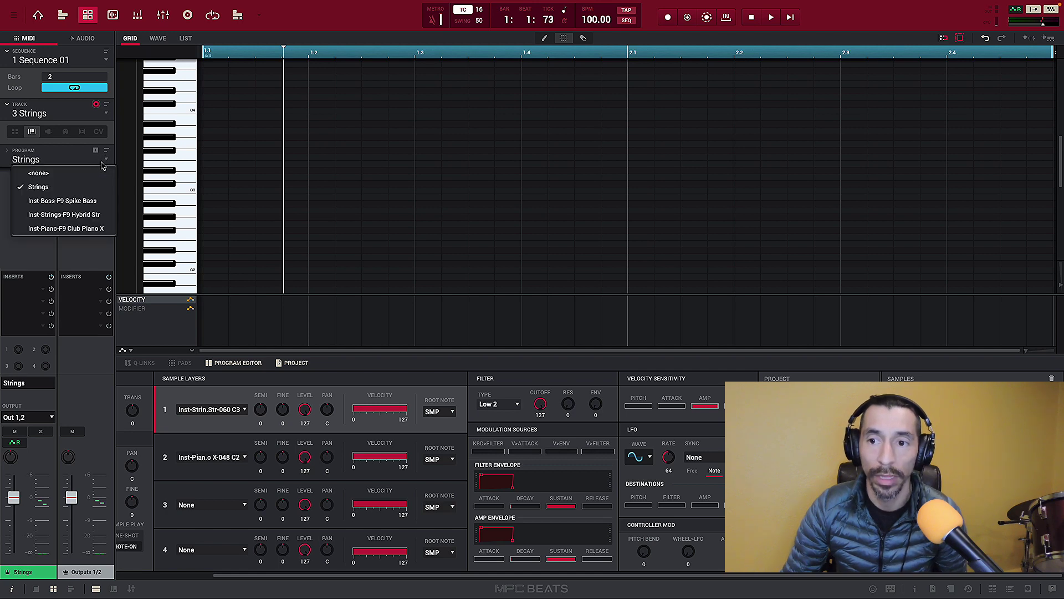
click(62, 263)
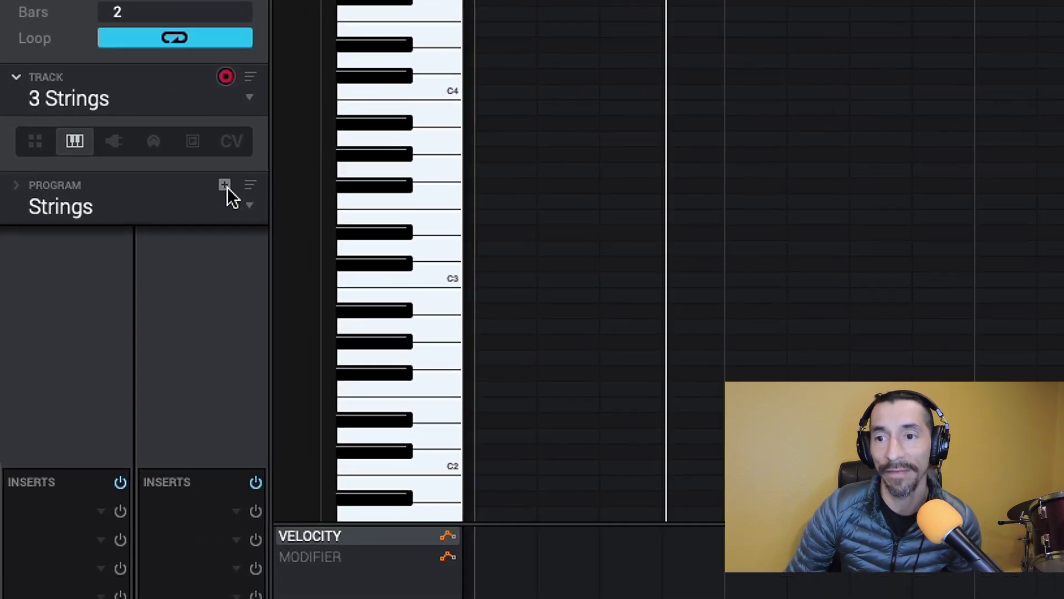
Step: Add a new program with Inst-Piano-F9 Club Piano X-058 Bb2 in sample layer 1 and record a short two-bar part with it
click(269, 198)
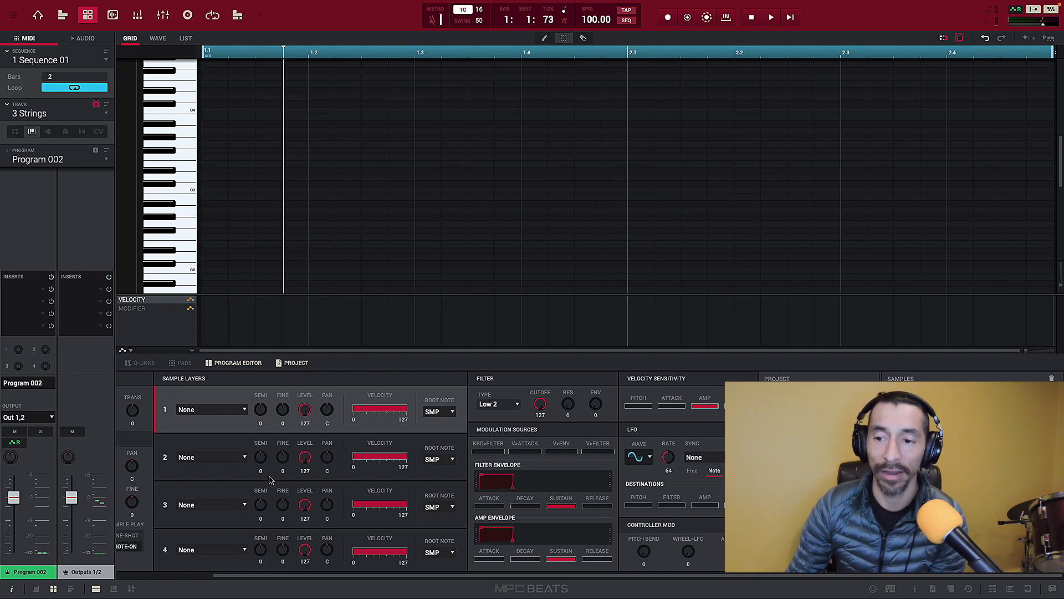
click(245, 410)
scroll(246, 410, down, 5)
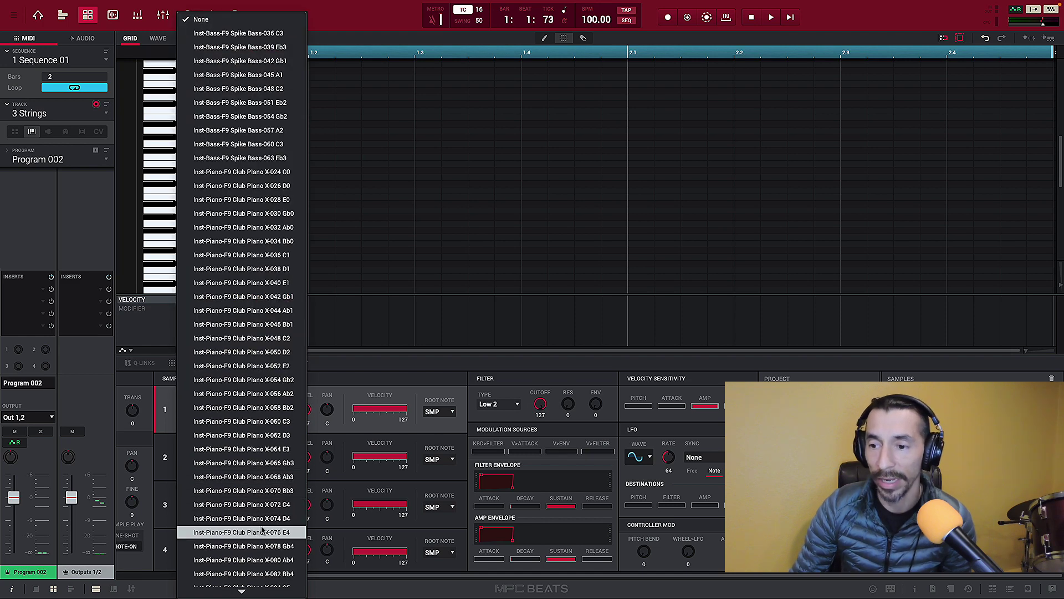
click(269, 408)
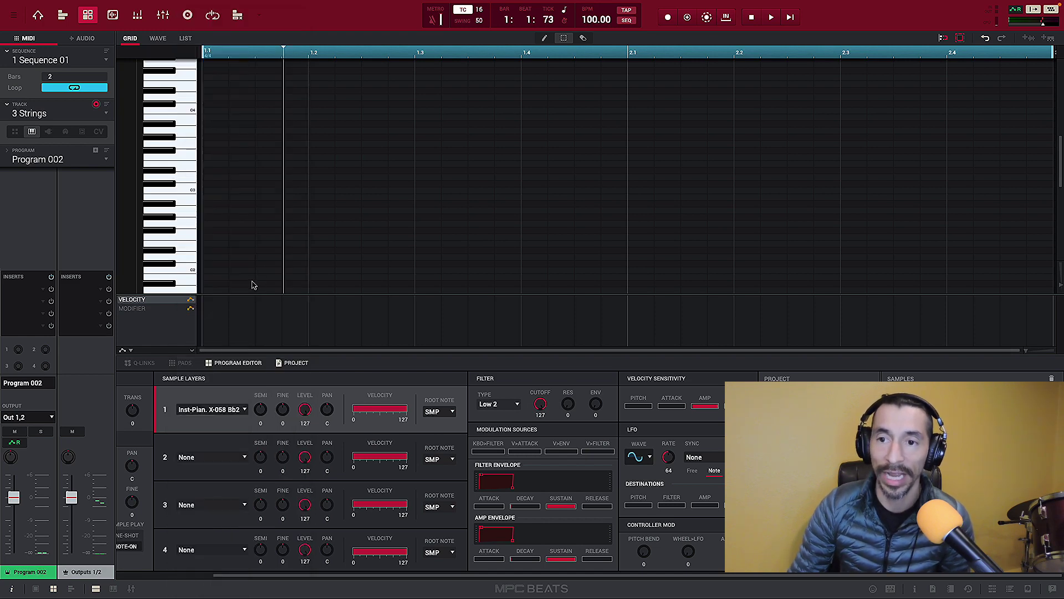
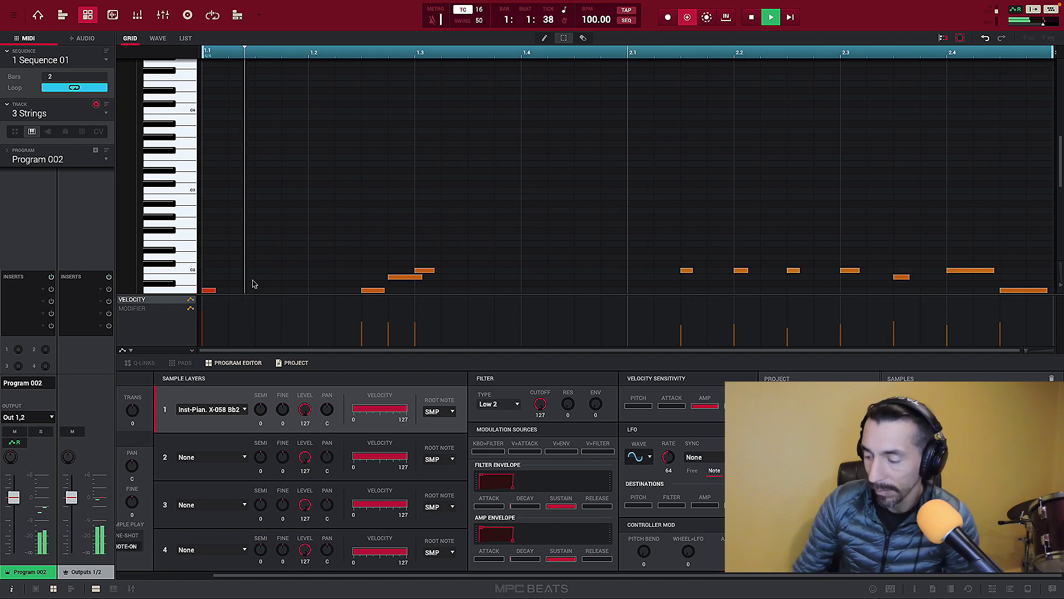
key(space)
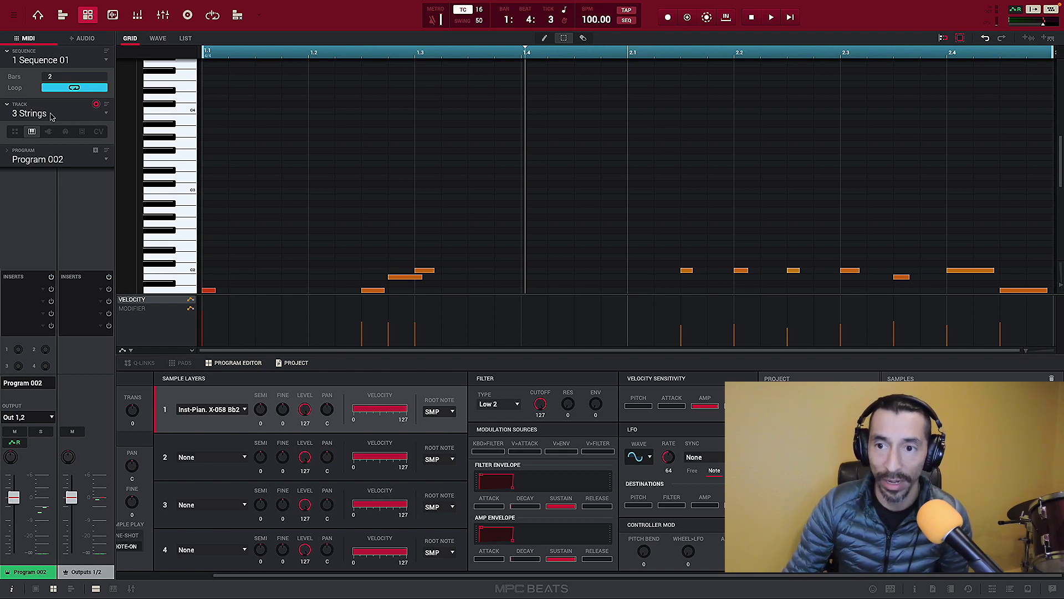
Step: Rename both the new program and track 3 as Piano
double_click(65, 160)
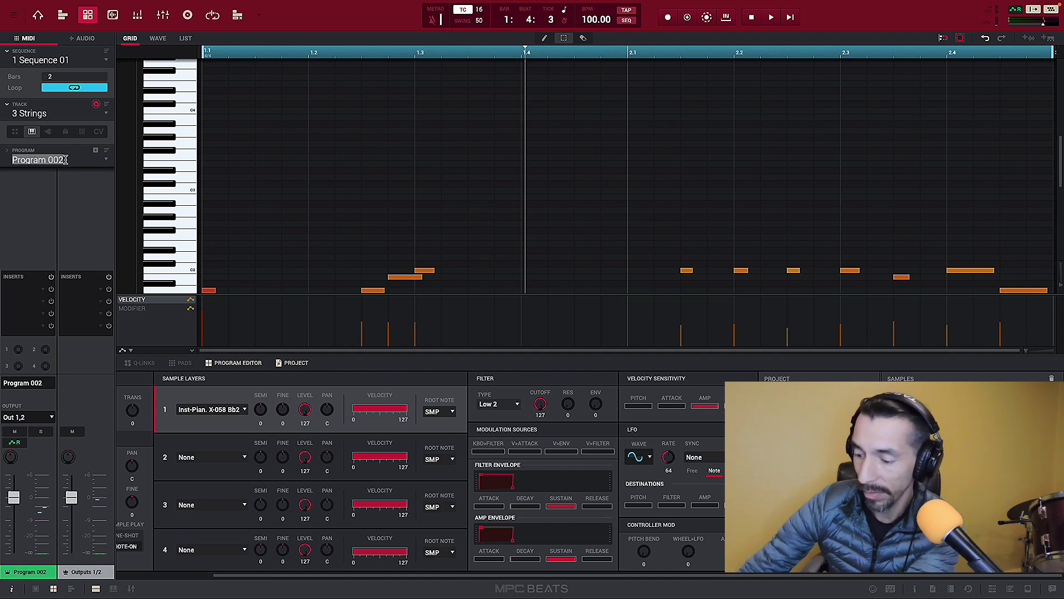
key(BackSpace)
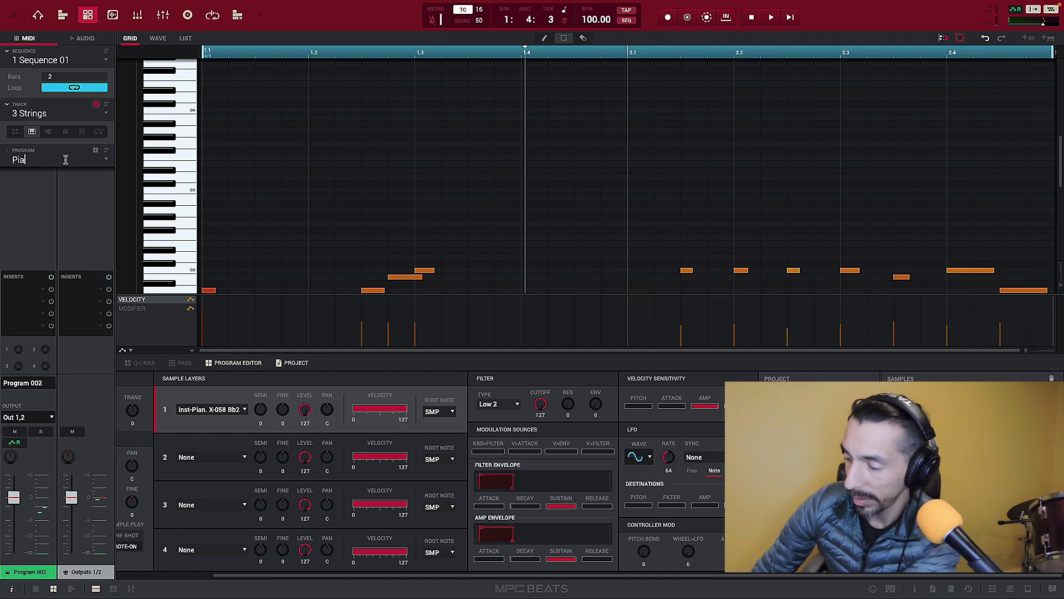
key(Return)
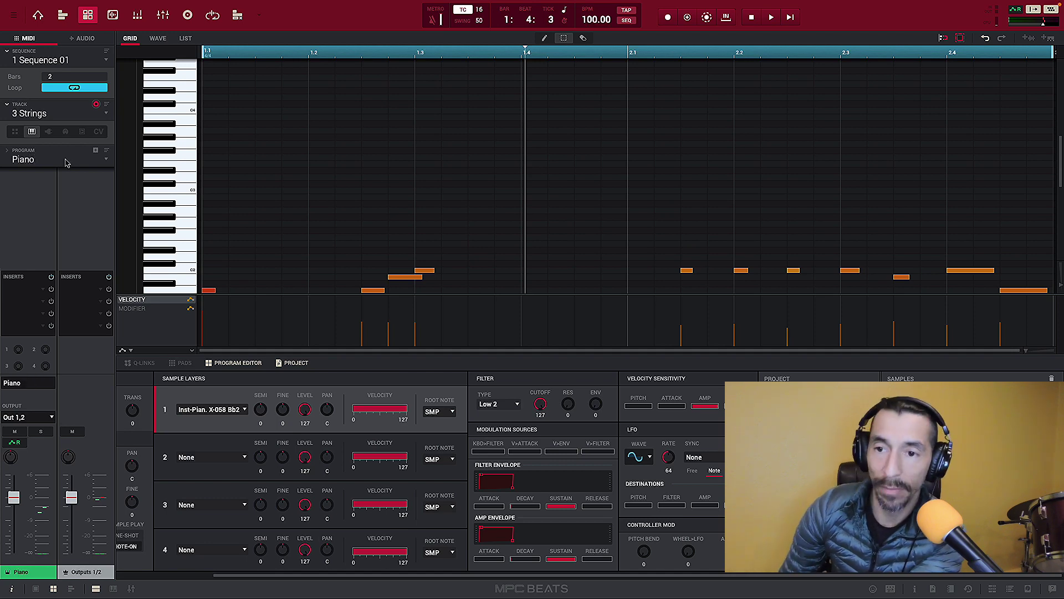
double_click(50, 115)
key(BackSpace)
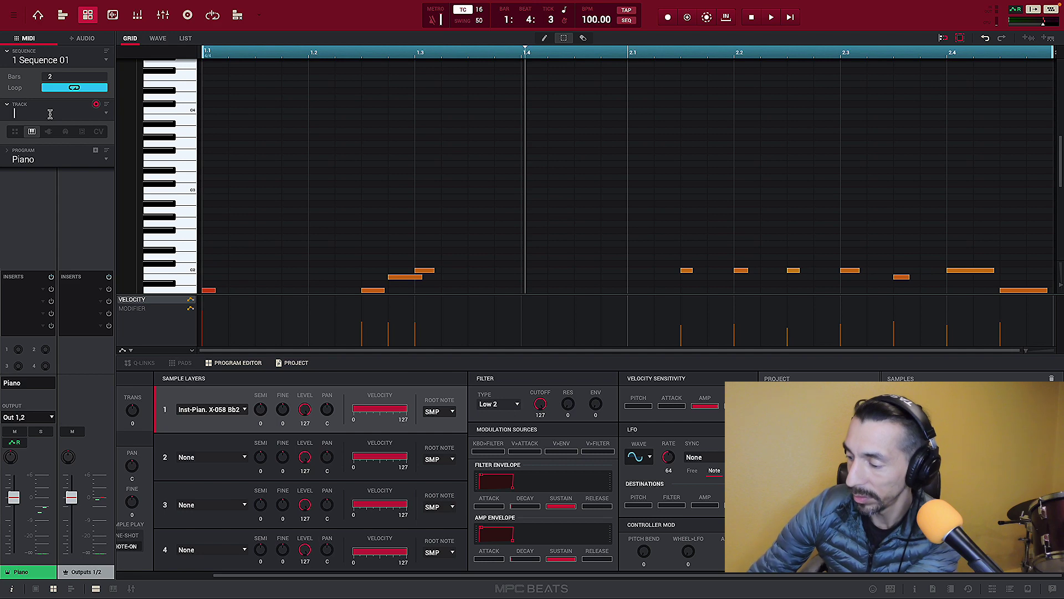
text(Piano)
key(Return)
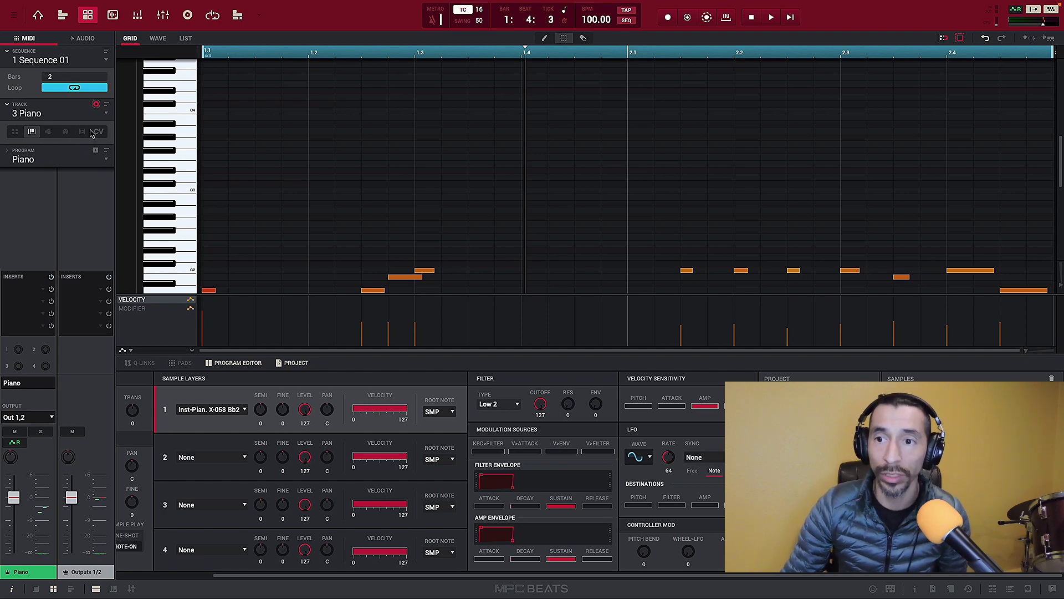
Step: Add a new program on the unused track 4 and show the browser with the F9 Instruments content
click(105, 114)
click(83, 159)
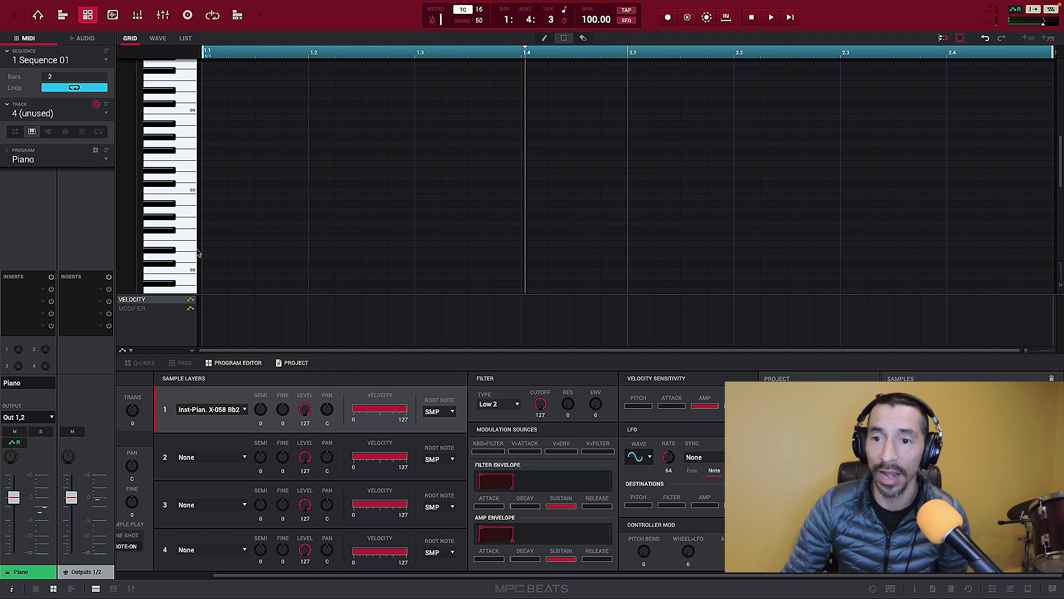
click(106, 160)
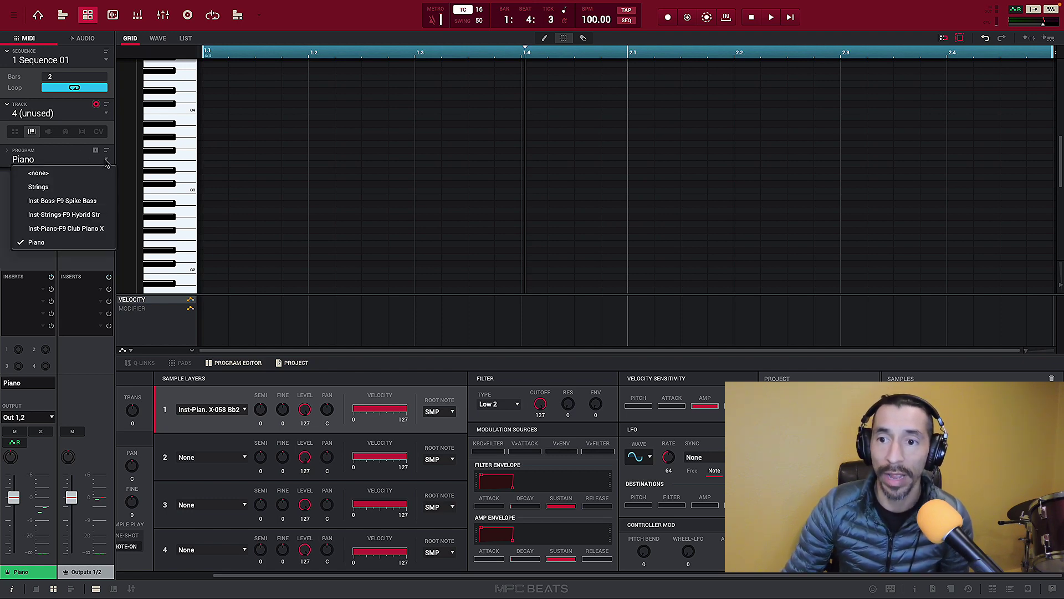
click(96, 151)
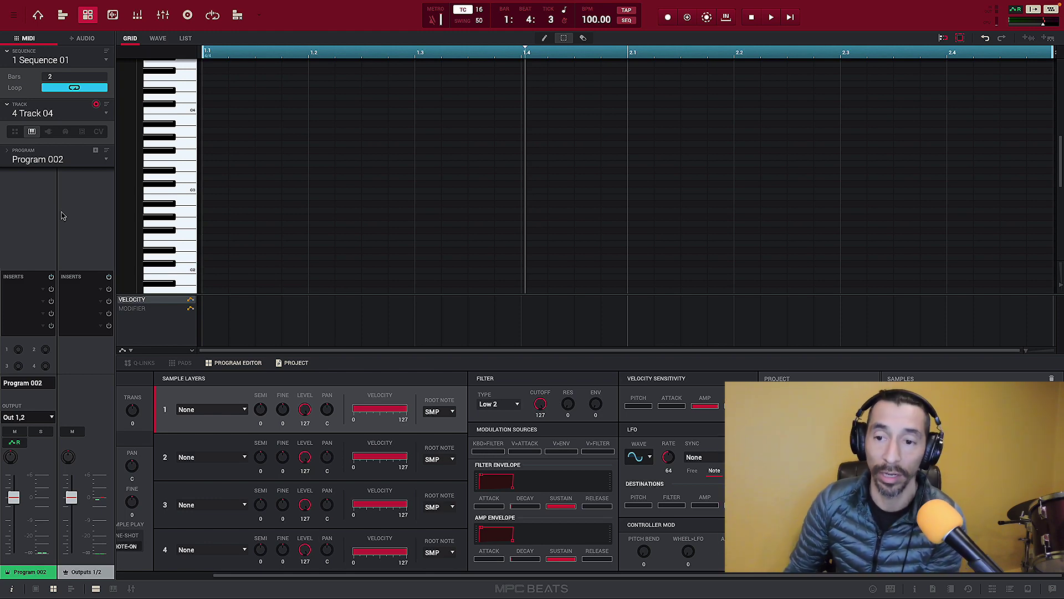
click(1008, 589)
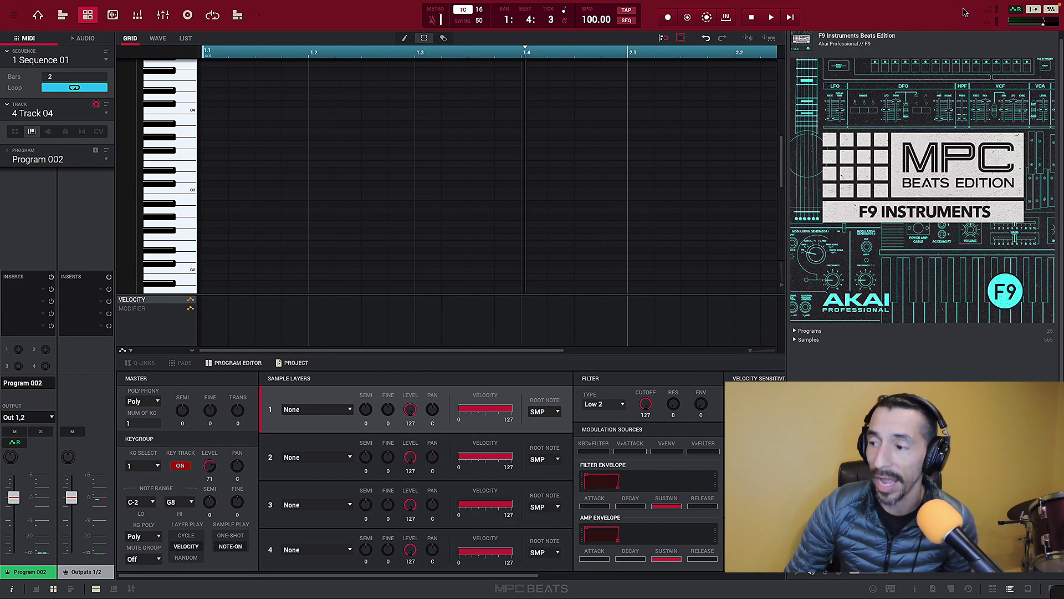